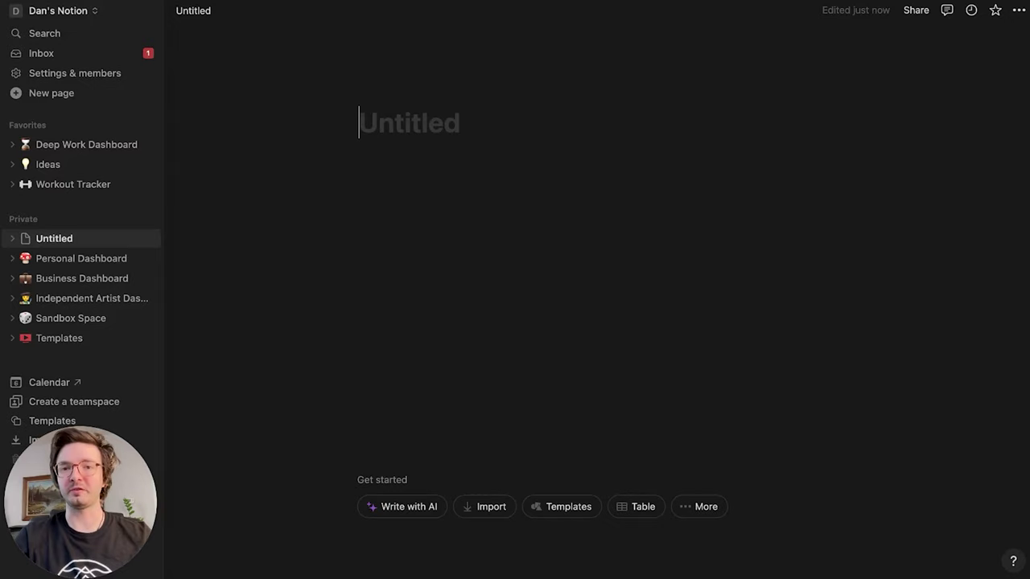
# Step: Collapse the sidebar and title the blank page 'Projects'
pyautogui.click(145, 12)
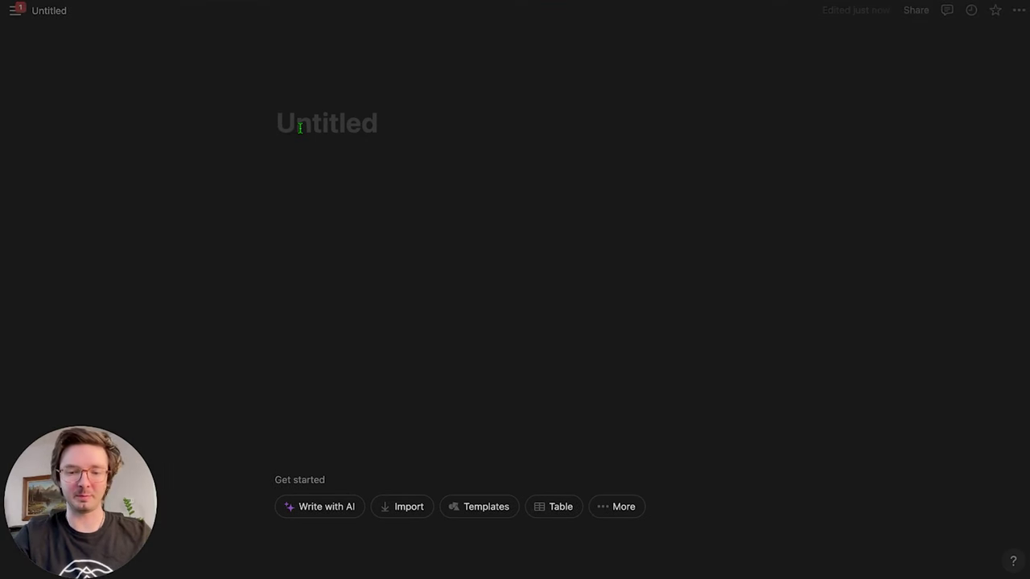
pyautogui.write('Projects')
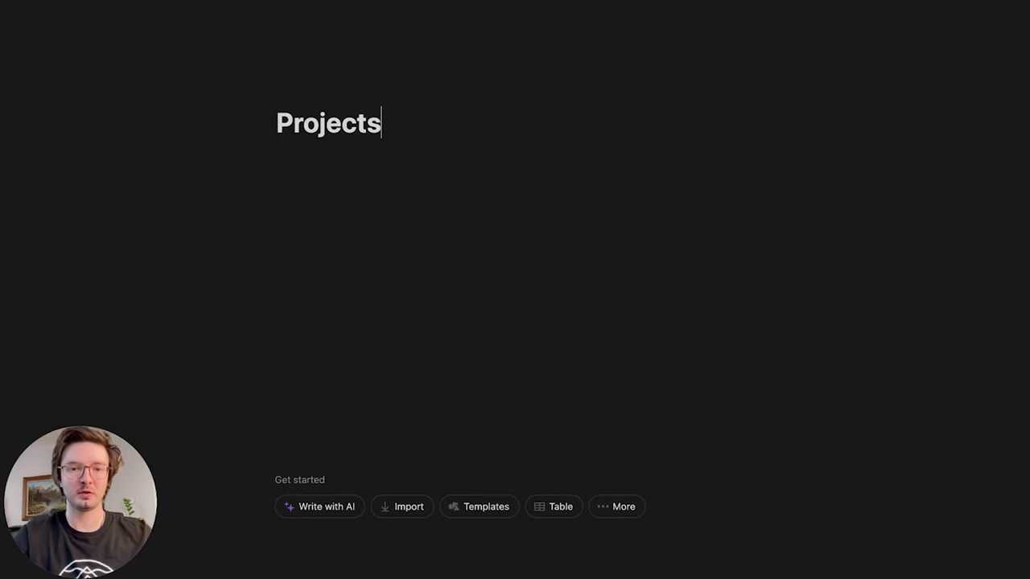
# Step: Give the page a folder emoji icon and a stacked-papers Unsplash cover found by searching 'file'
pyautogui.click(283, 90)
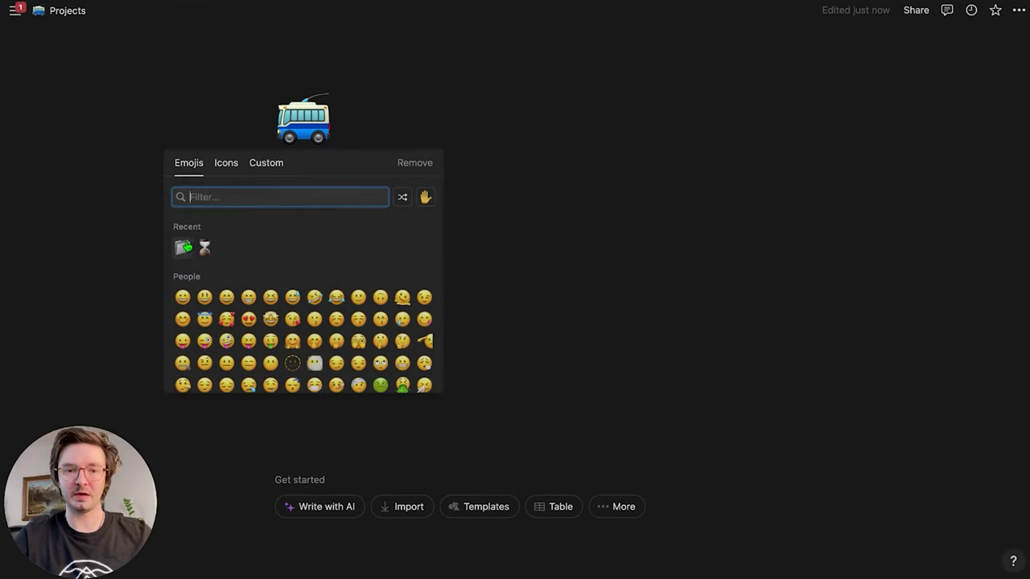
pyautogui.click(184, 247)
pyautogui.click(315, 162)
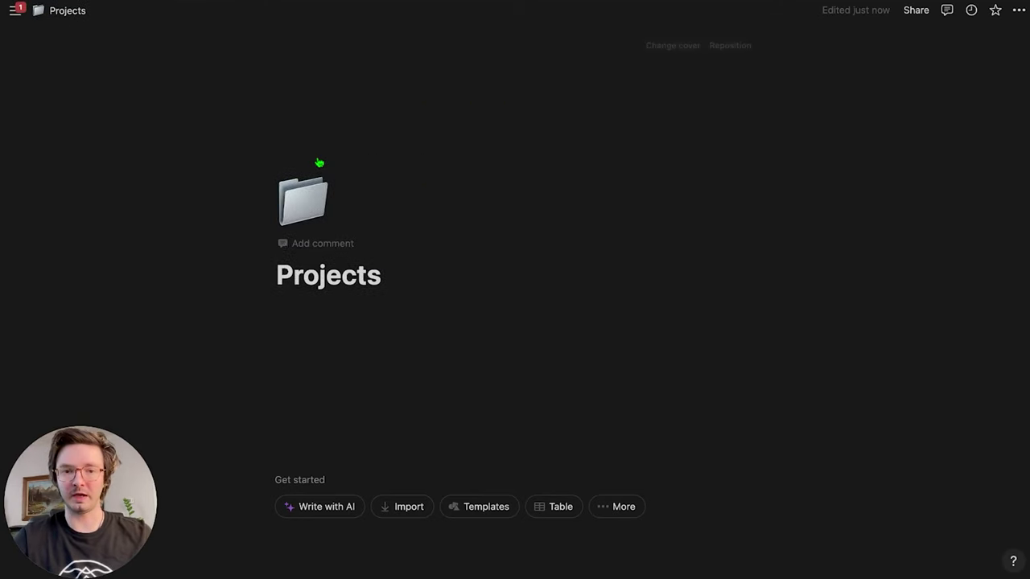
pyautogui.click(673, 49)
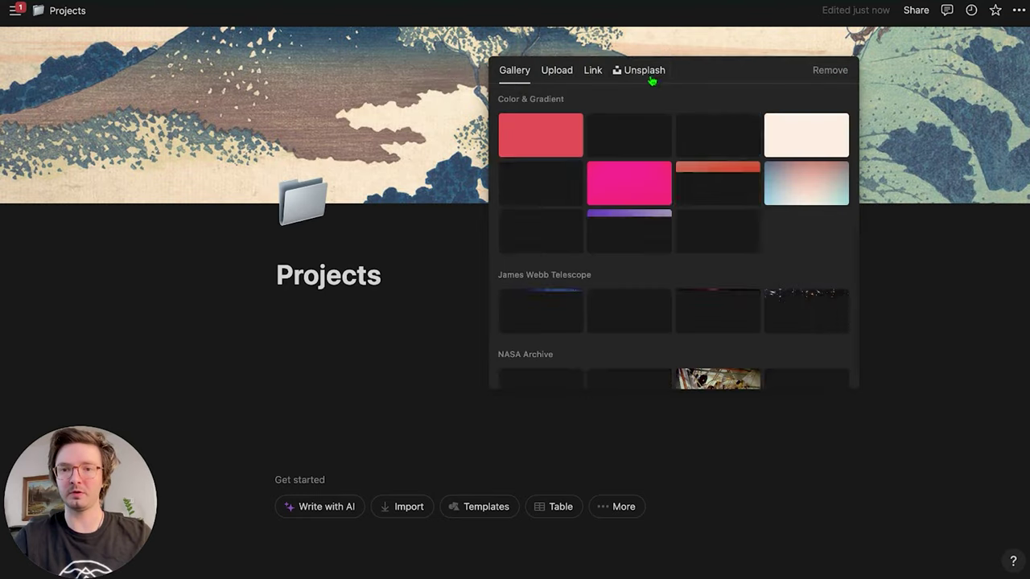
pyautogui.click(637, 72)
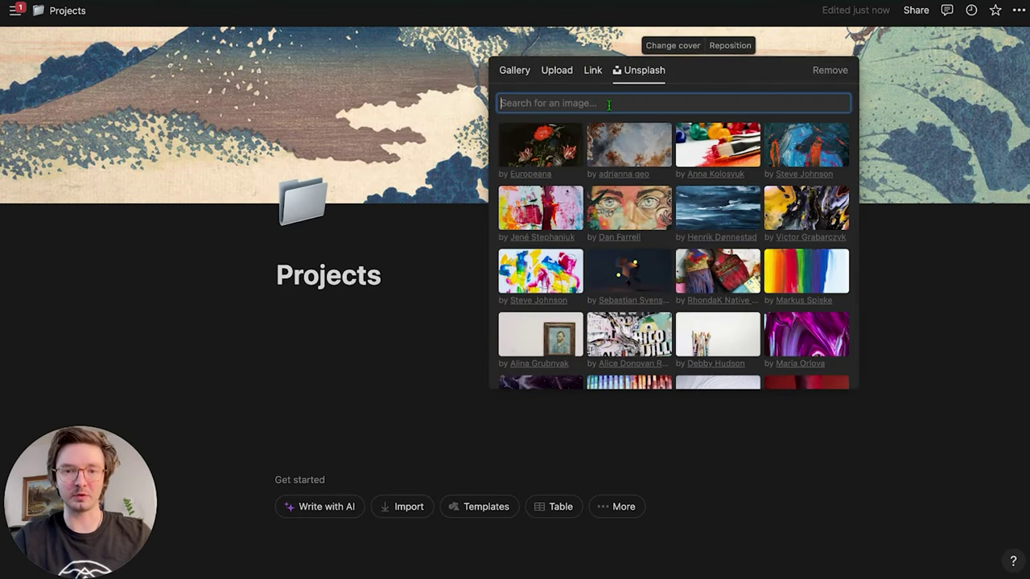
pyautogui.write('file')
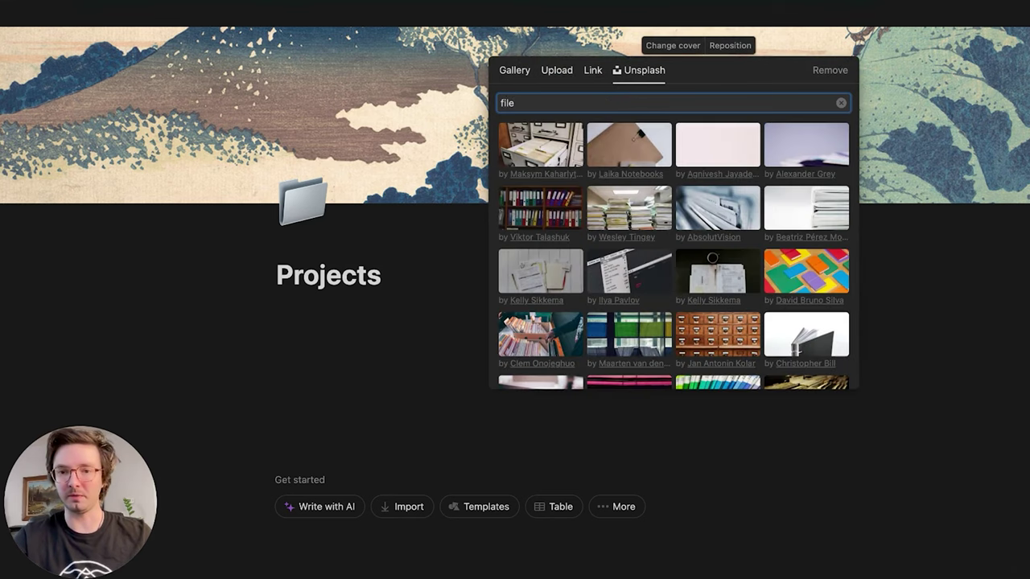
pyautogui.click(606, 187)
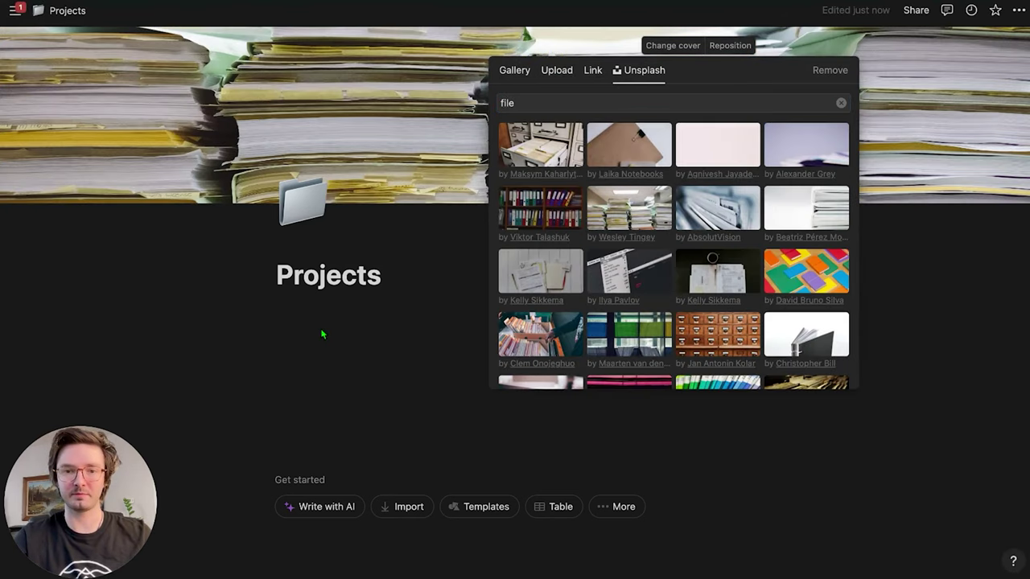
pyautogui.click(362, 340)
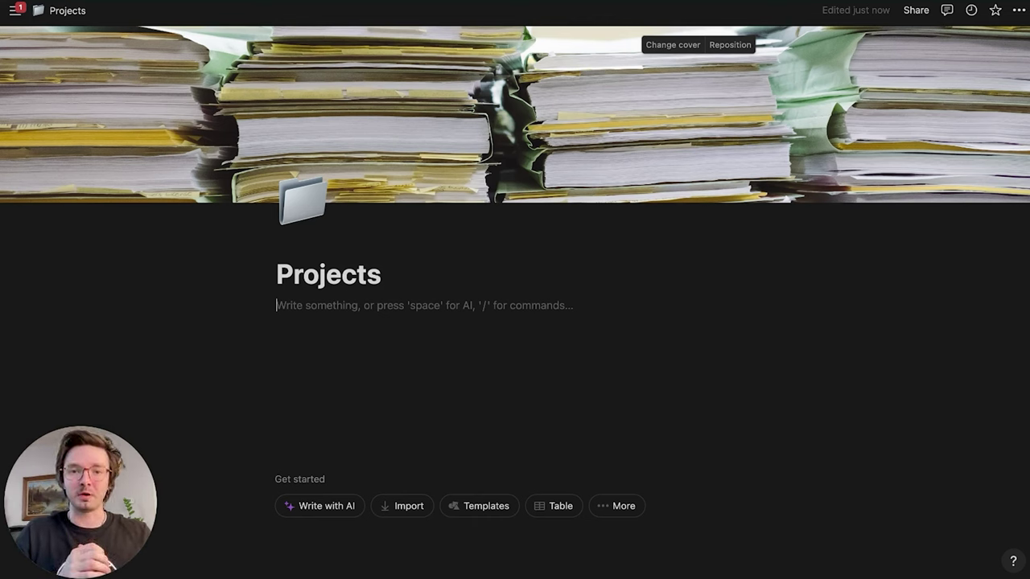
# Step: Insert an inline database titled Projects with /da and switch the page to full width
pyautogui.write('/da')
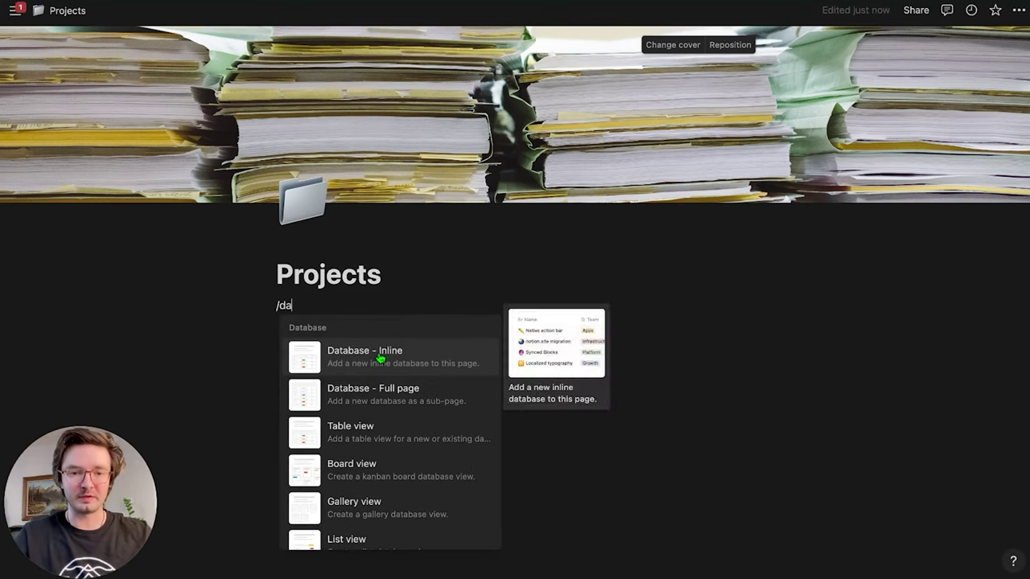
pyautogui.click(376, 355)
pyautogui.scroll(-1, 409, 303)
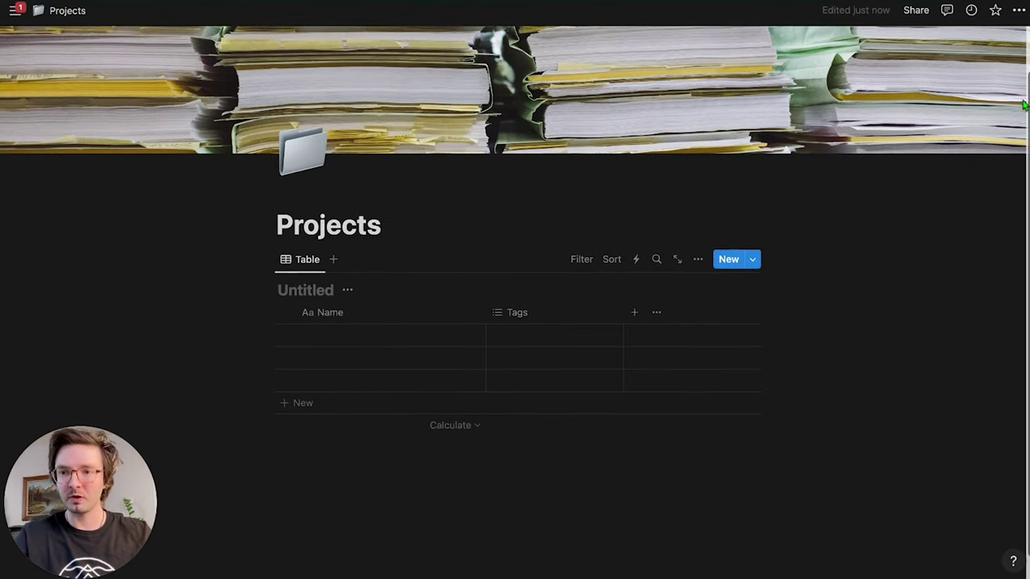
pyautogui.click(1019, 11)
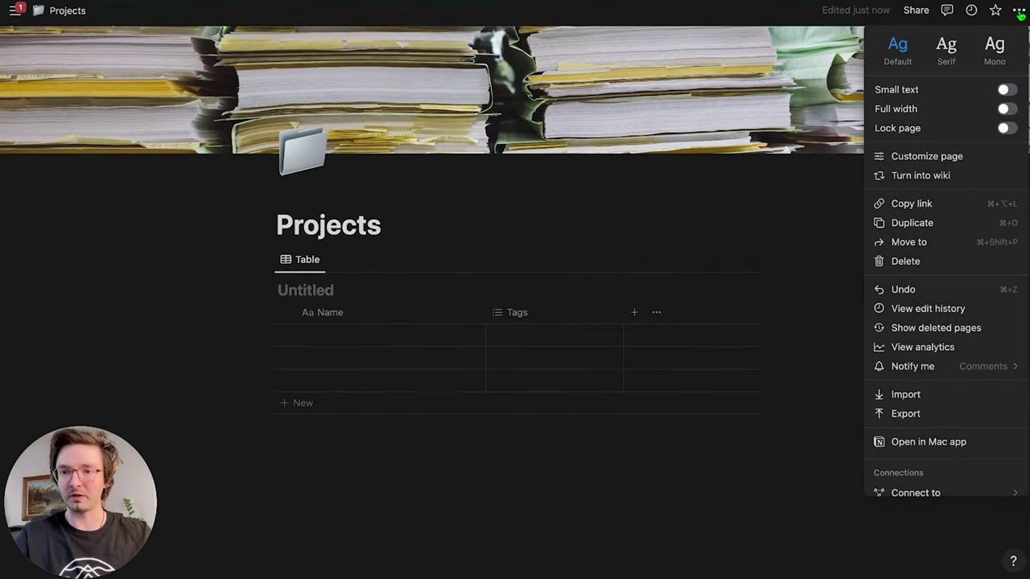
pyautogui.click(1006, 108)
pyautogui.click(704, 237)
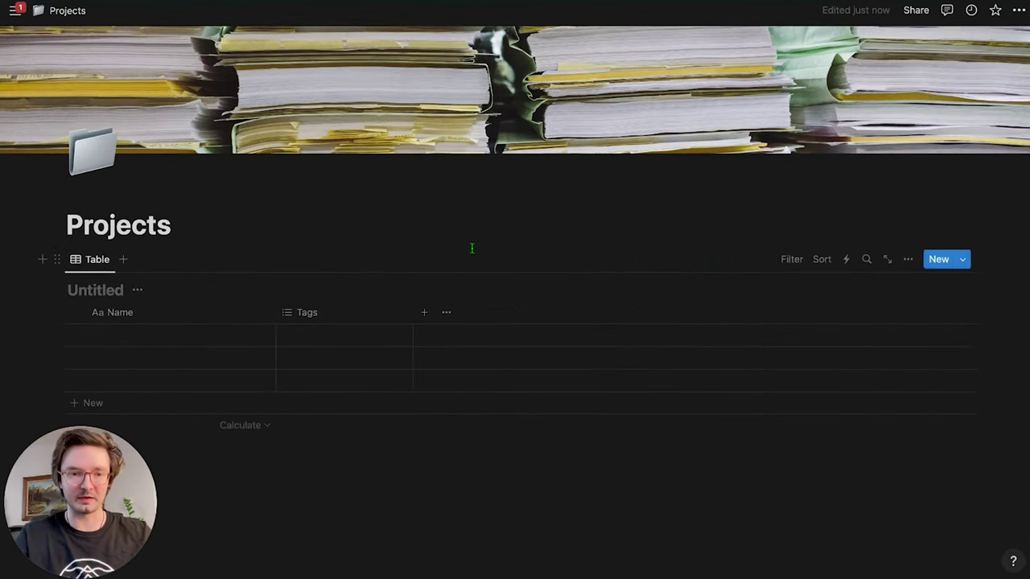
pyautogui.scroll(-1, 126, 272)
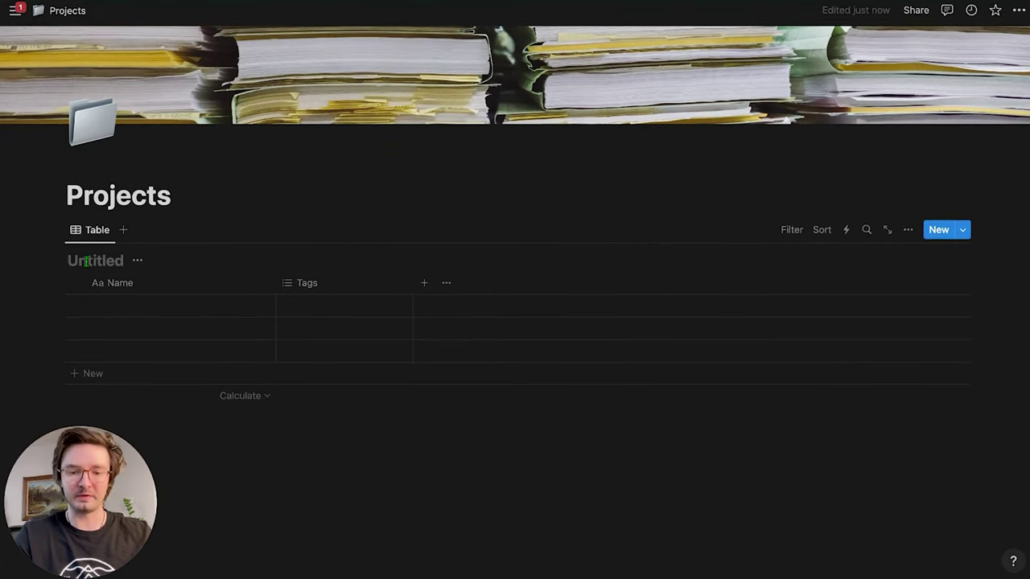
pyautogui.write('Pro')
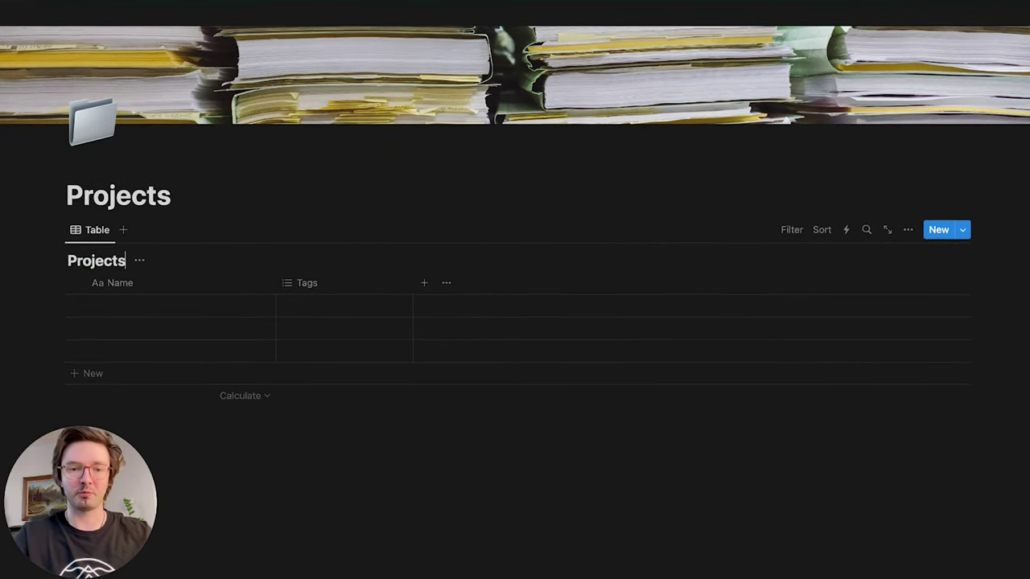
pyautogui.write('jects')
# Step: Add a second inline database below it, titled Tasks
pyautogui.click(261, 447)
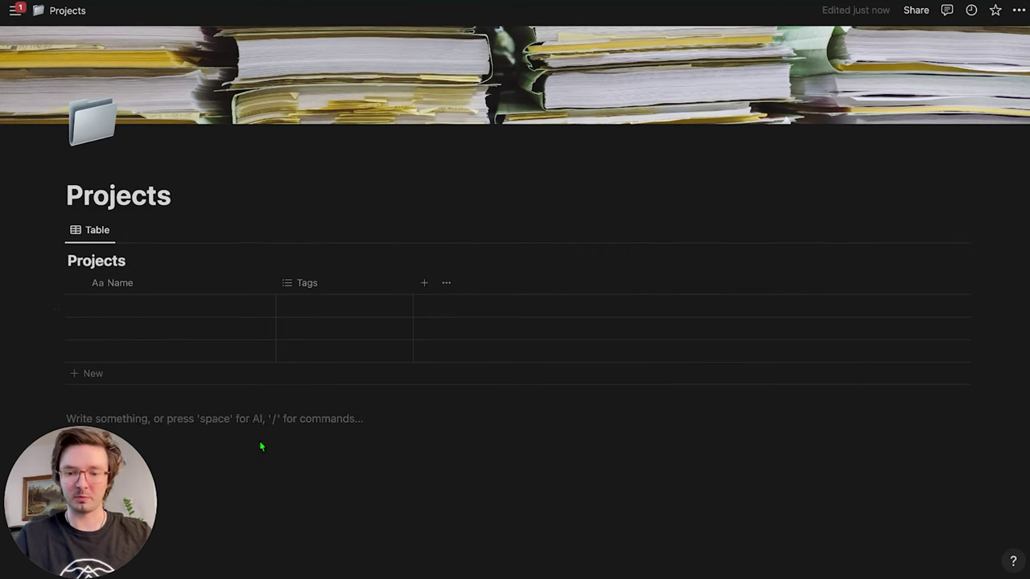
pyautogui.write('/data')
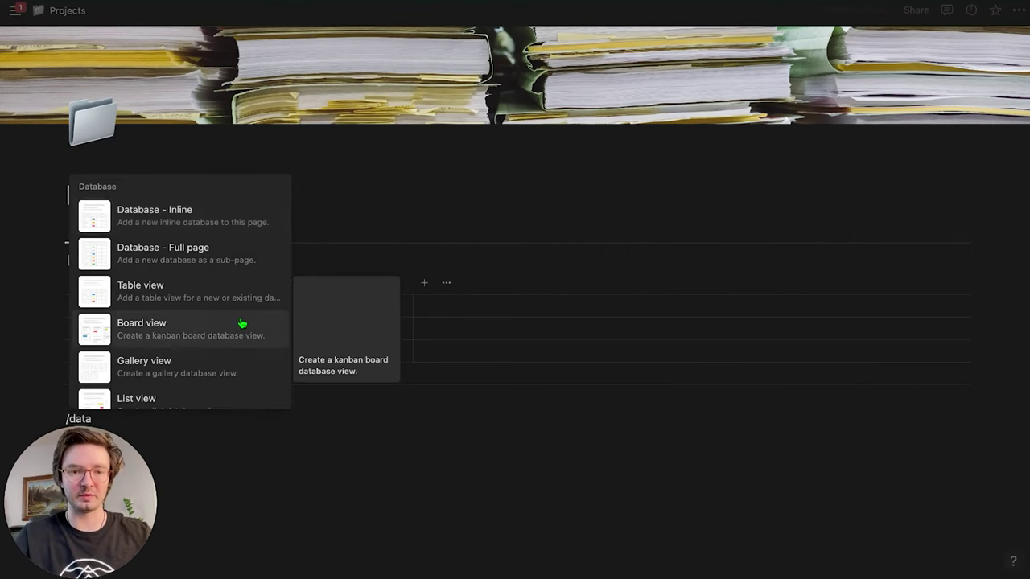
pyautogui.click(180, 223)
pyautogui.scroll(-3, 230, 411)
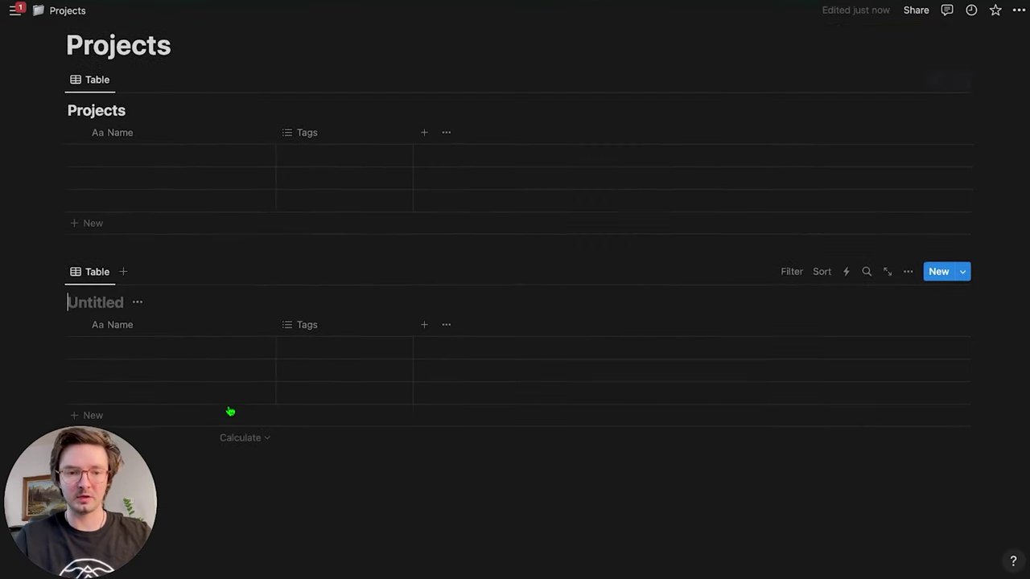
pyautogui.write('Tasks')
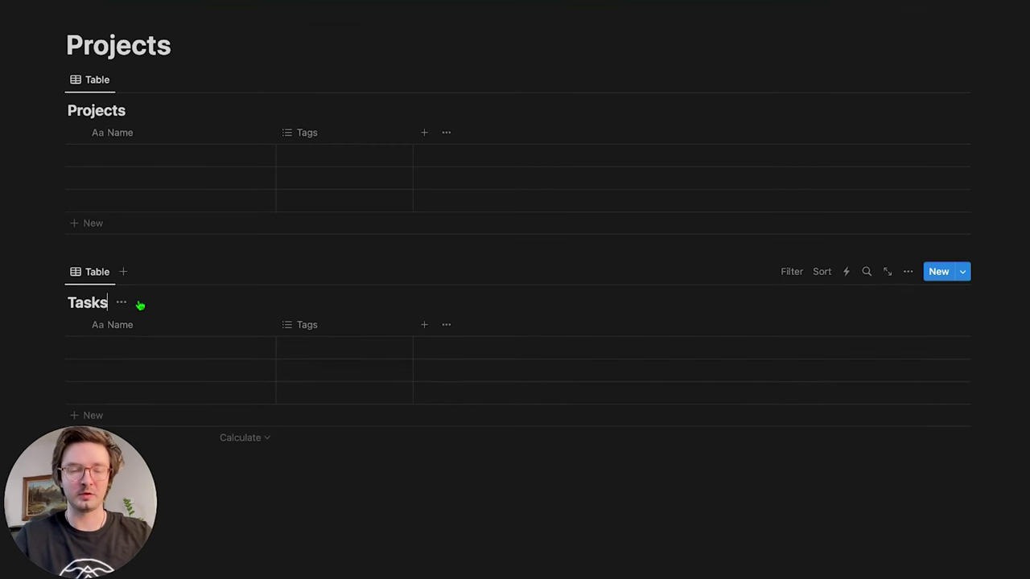
pyautogui.scroll(2, 220, 263)
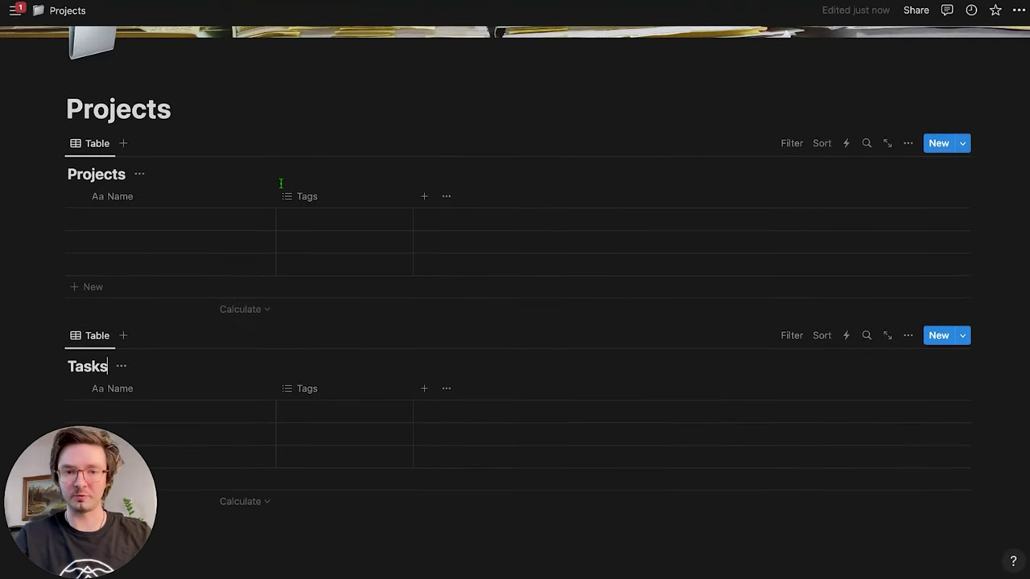
# Step: Delete the Tags property from both the Projects and Tasks tables
pyautogui.click(325, 201)
pyautogui.click(324, 419)
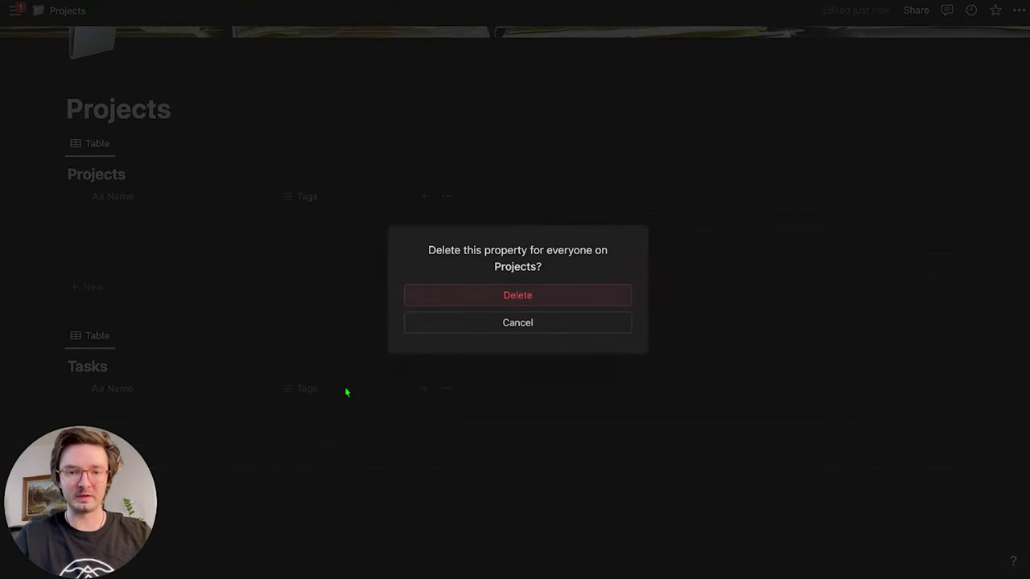
pyautogui.click(477, 296)
pyautogui.click(331, 394)
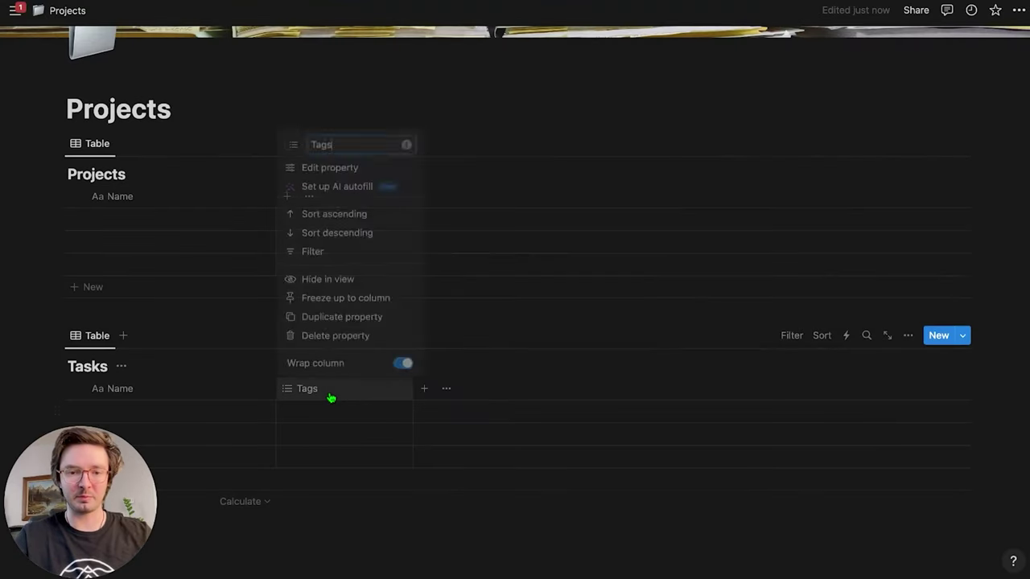
pyautogui.click(337, 336)
pyautogui.click(460, 290)
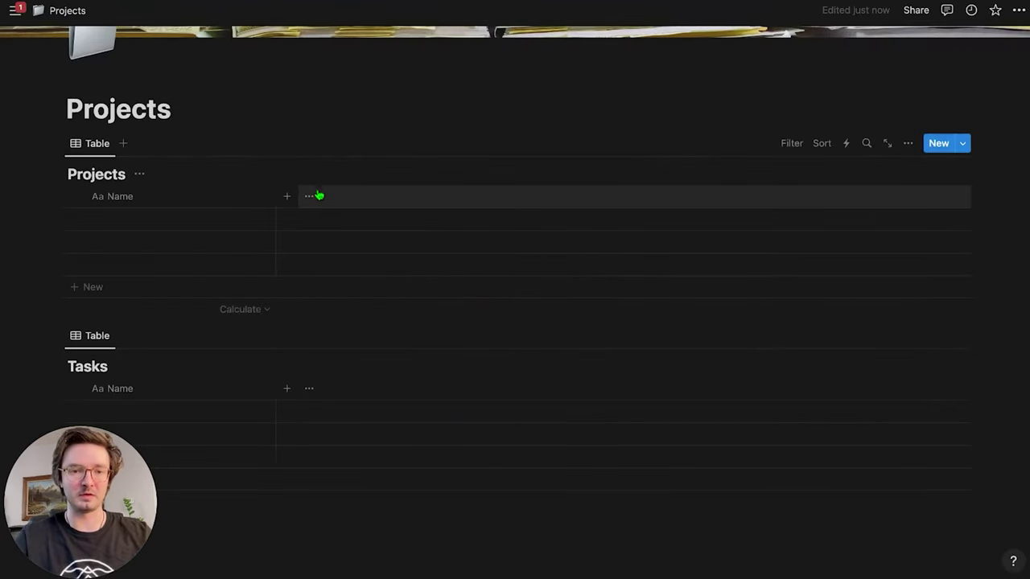
# Step: Add a Status property to the Projects table, defaulting to Not started
pyautogui.click(288, 198)
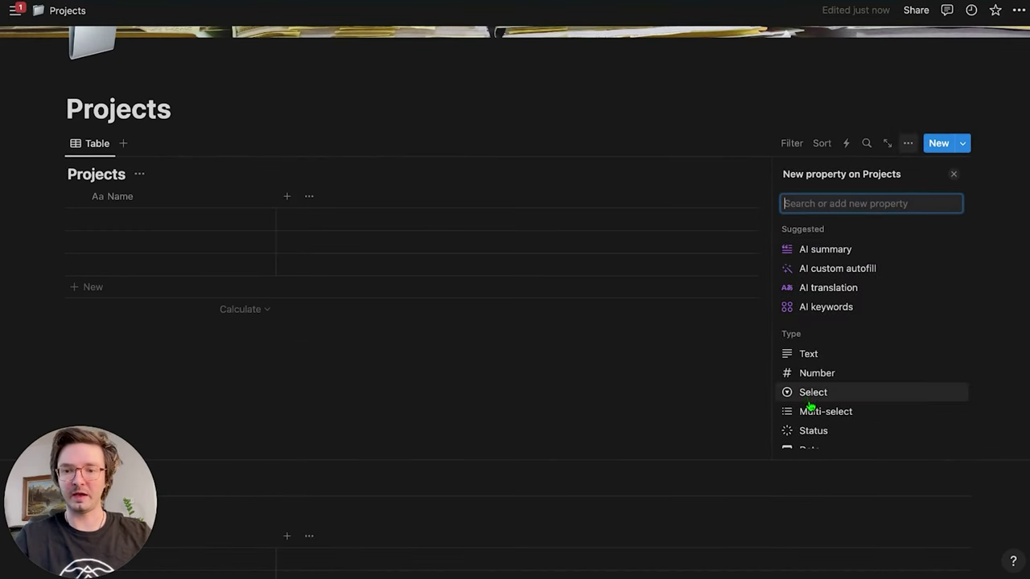
pyautogui.click(812, 432)
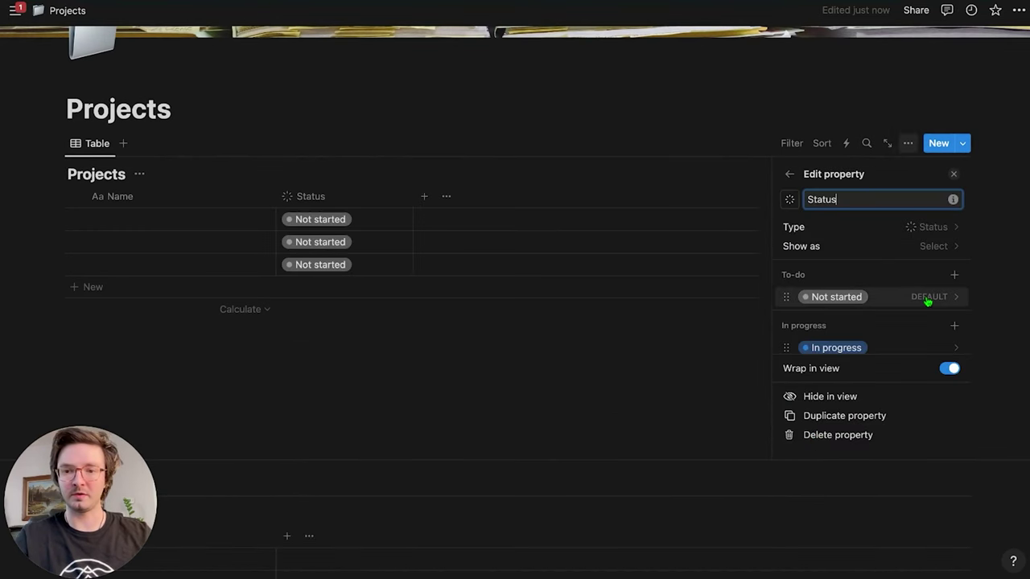
pyautogui.scroll(-3, 859, 238)
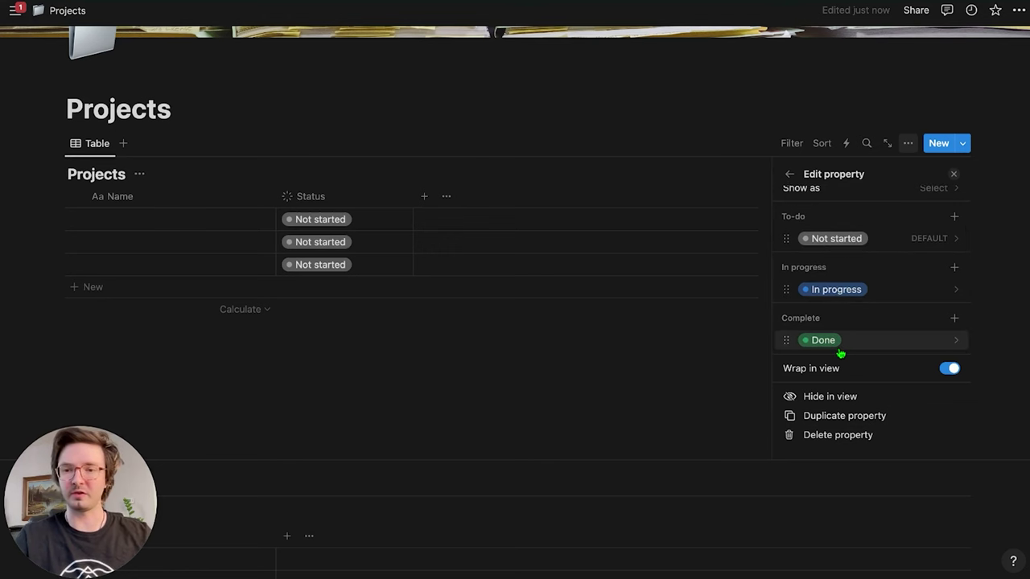
pyautogui.click(424, 198)
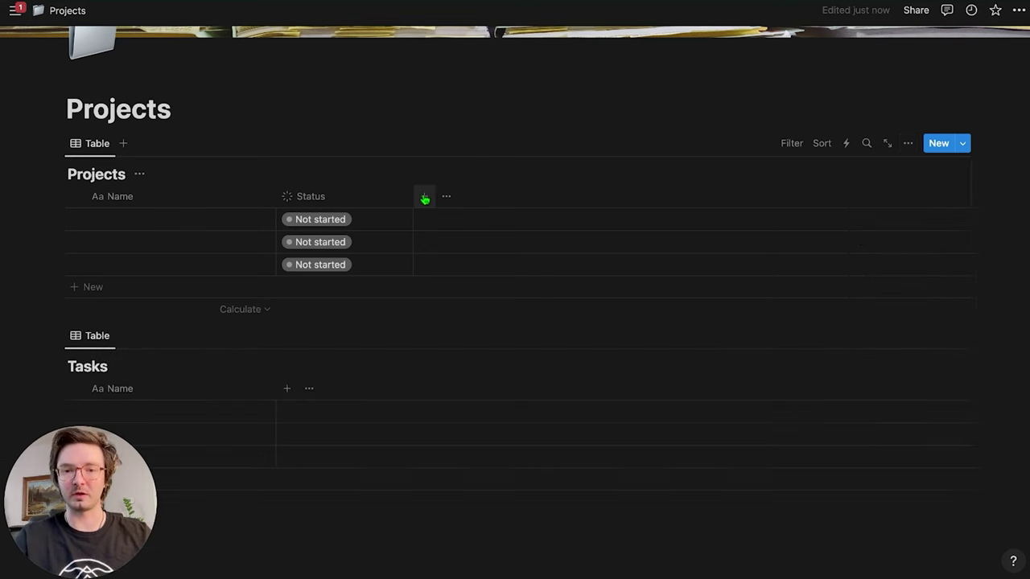
# Step: Add a date property named Due Date to the Projects table
pyautogui.click(424, 198)
pyautogui.scroll(-2, 809, 354)
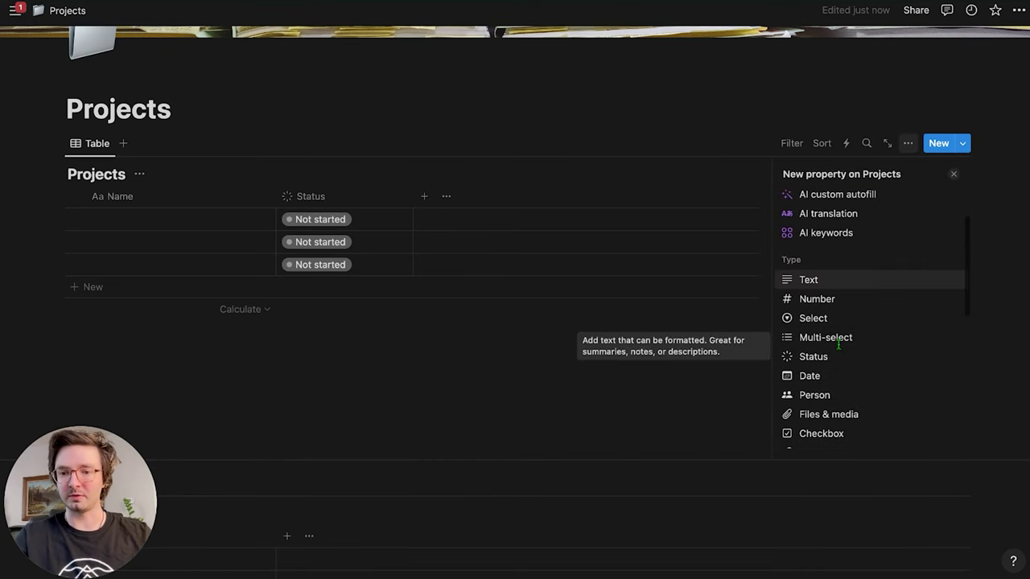
pyautogui.click(811, 376)
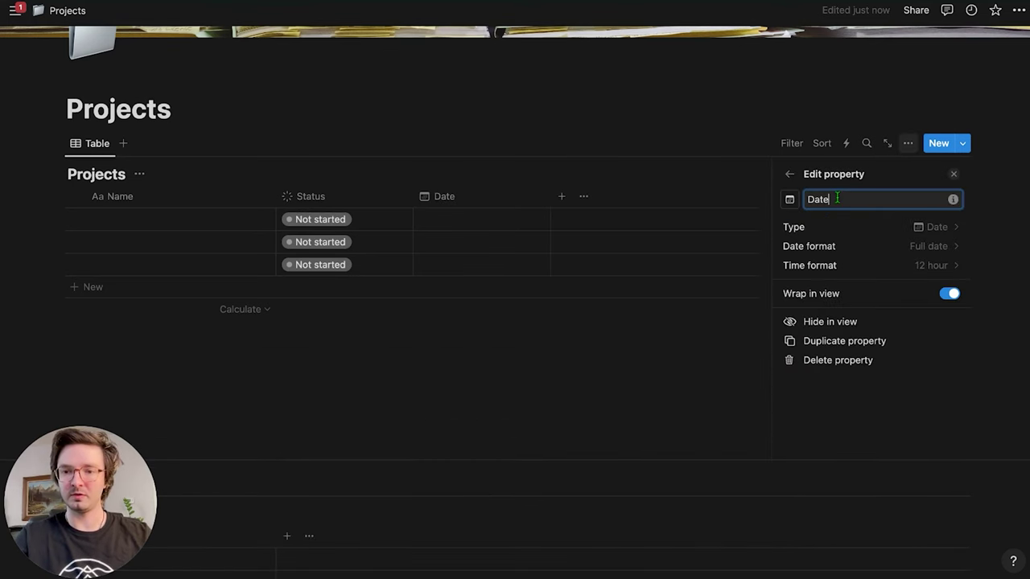
pyautogui.write('Due')
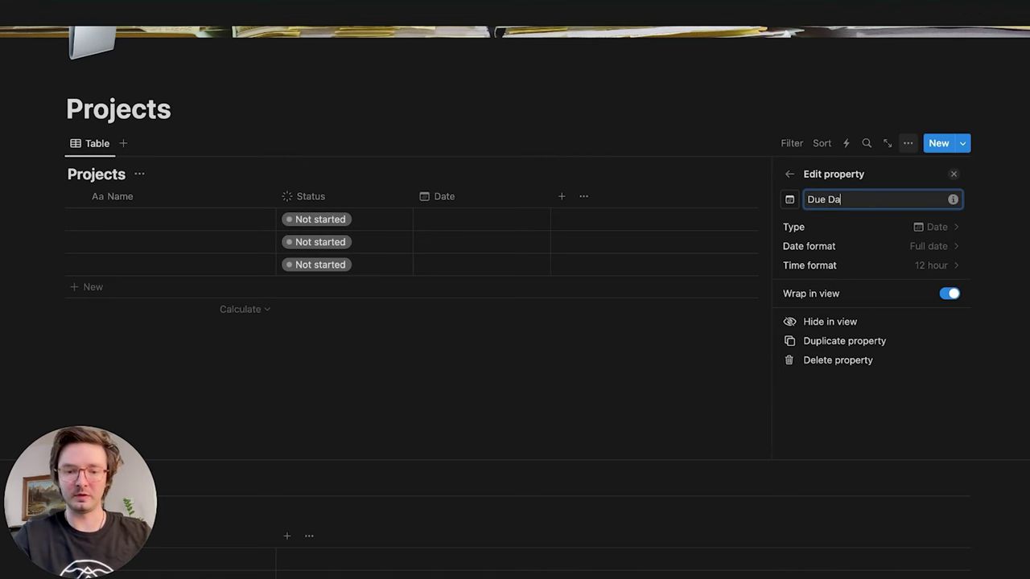
pyautogui.click(789, 175)
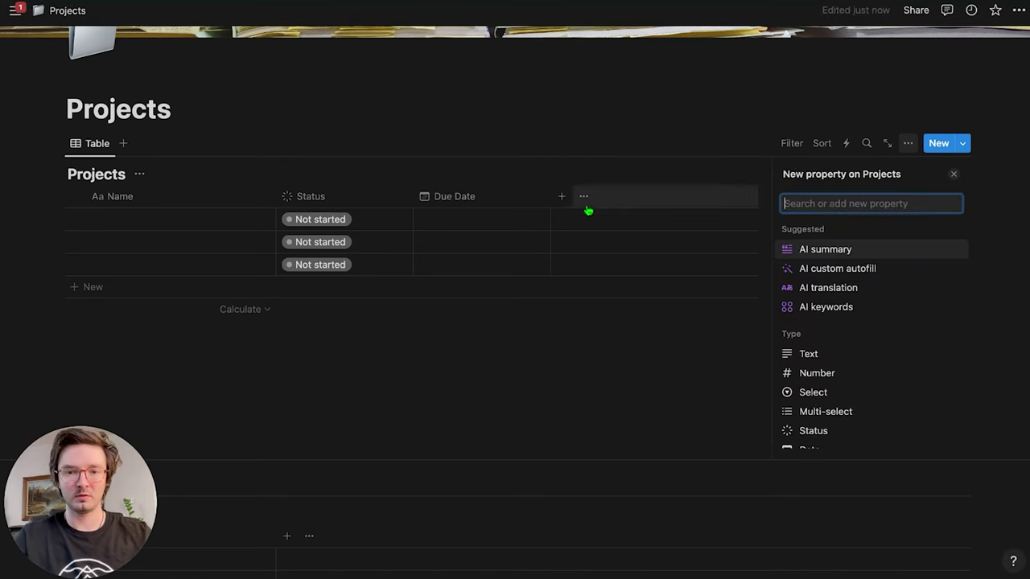
# Step: Add a person property named Assignee to the Projects table
pyautogui.click(562, 200)
pyautogui.click(562, 200)
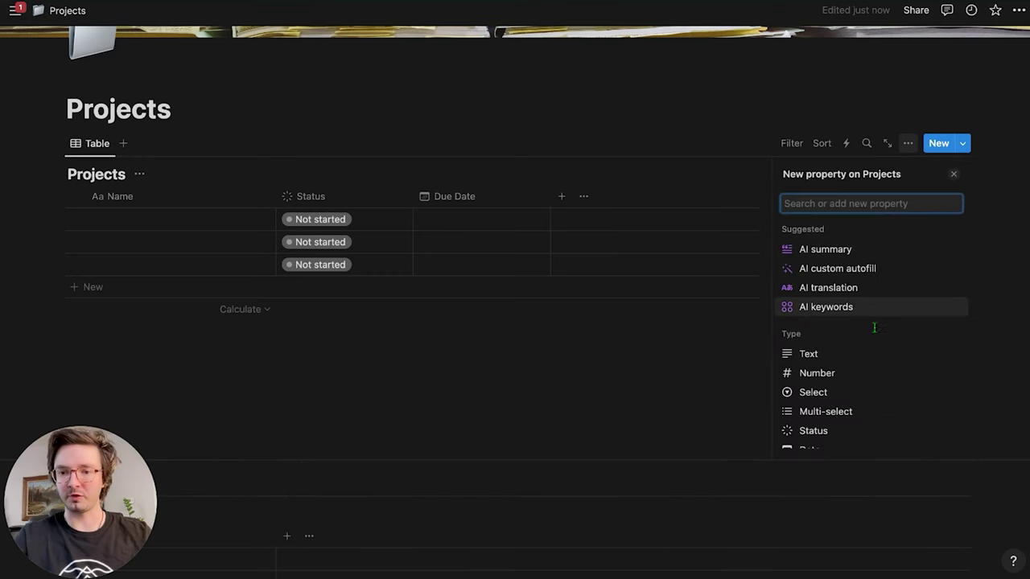
pyautogui.scroll(-1, 841, 363)
pyautogui.scroll(-1, 841, 364)
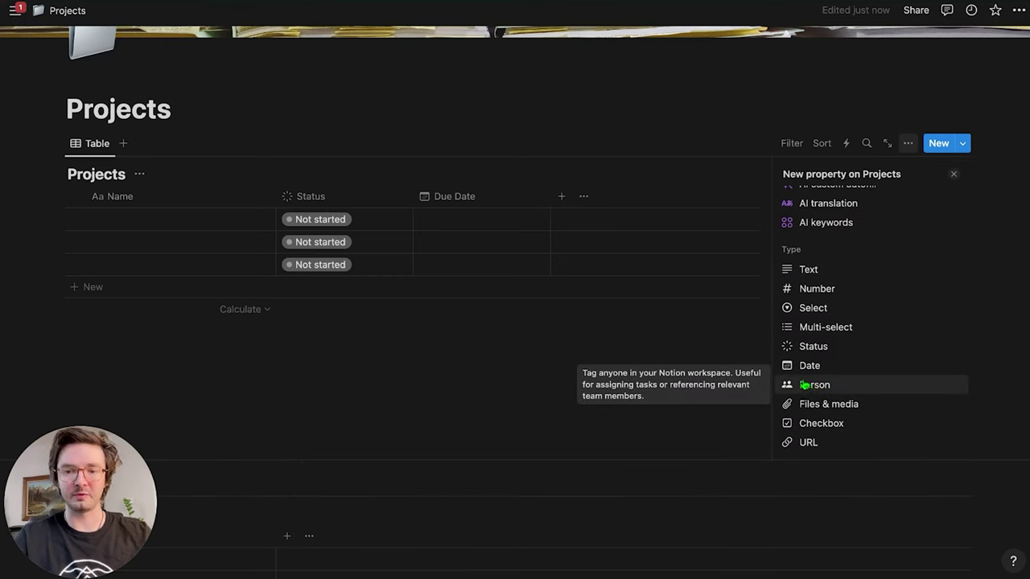
pyautogui.click(804, 386)
pyautogui.hotkey('ctrl', 'a')
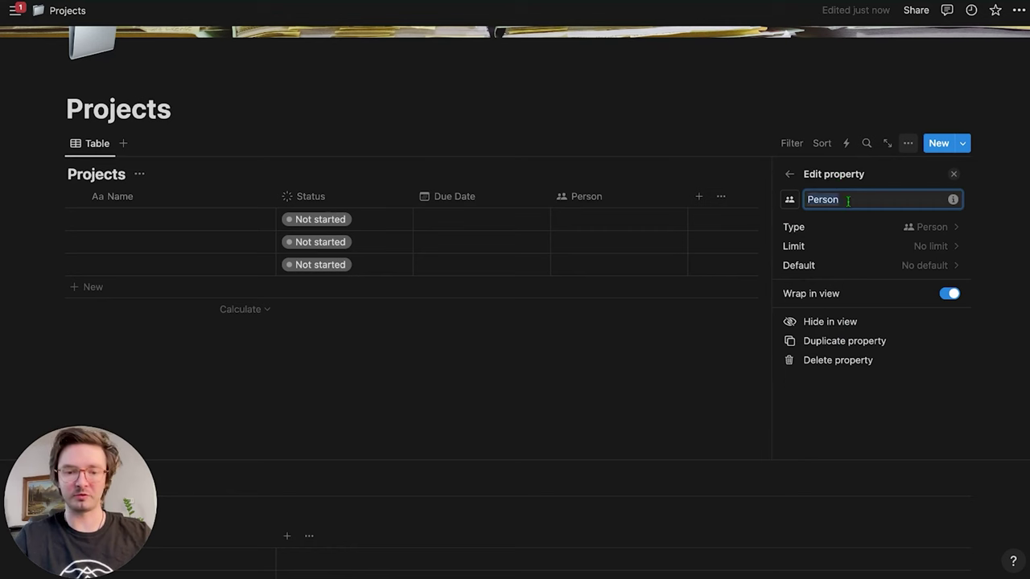
pyautogui.write('Assignee')
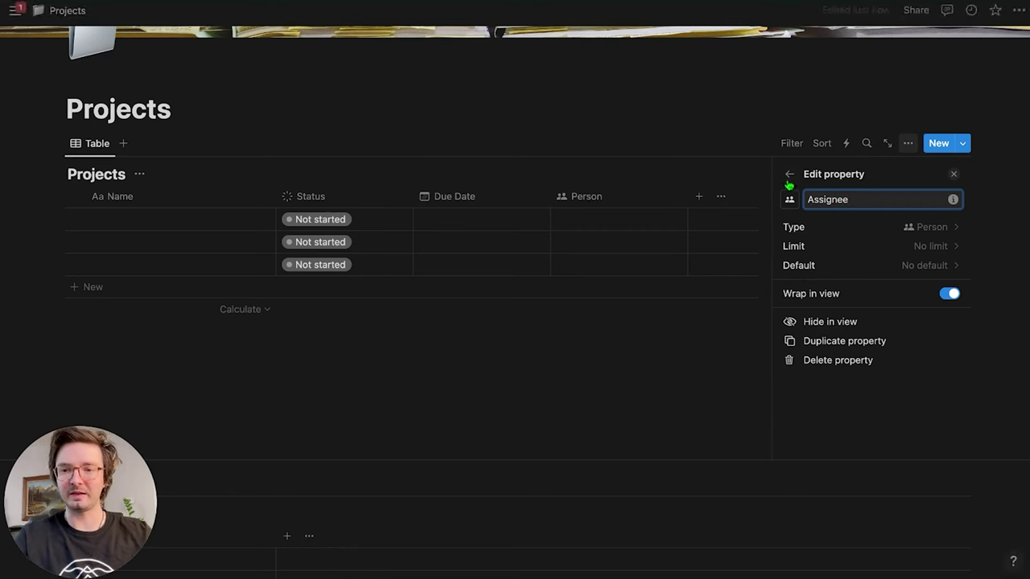
pyautogui.click(792, 177)
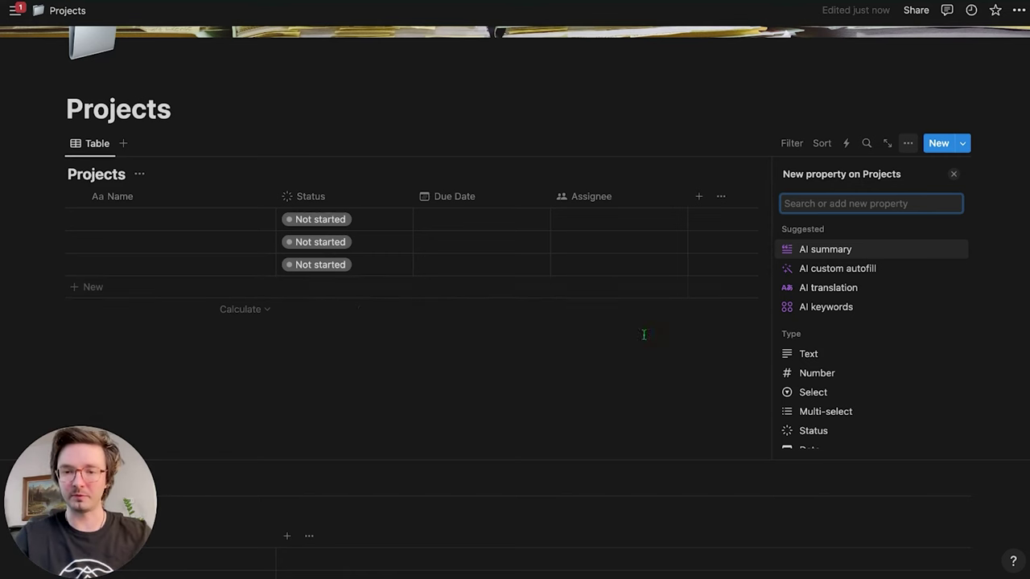
# Step: Add a Select property named Priority with options Low, Medium and High
pyautogui.scroll(-3, 817, 277)
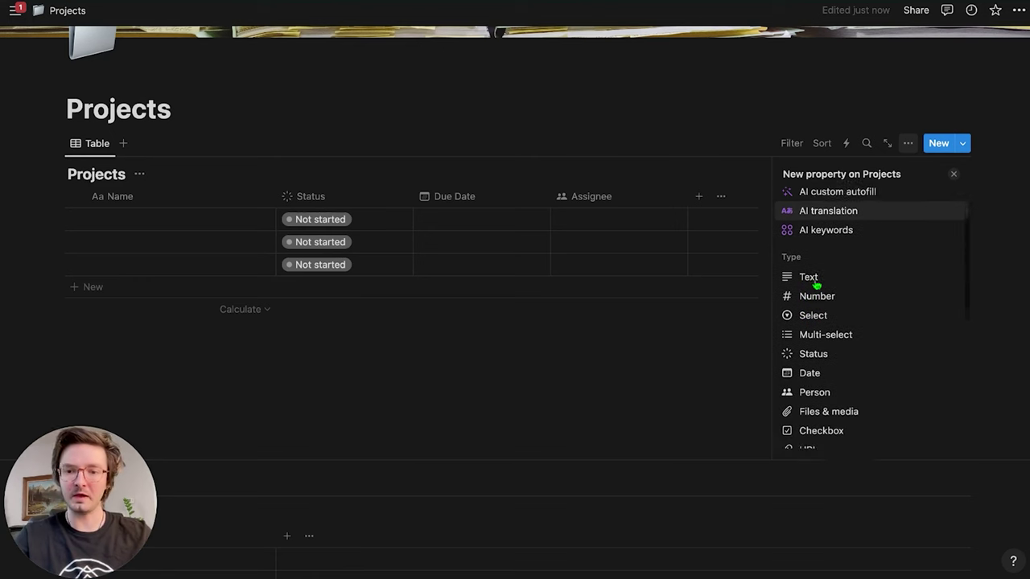
pyautogui.click(815, 297)
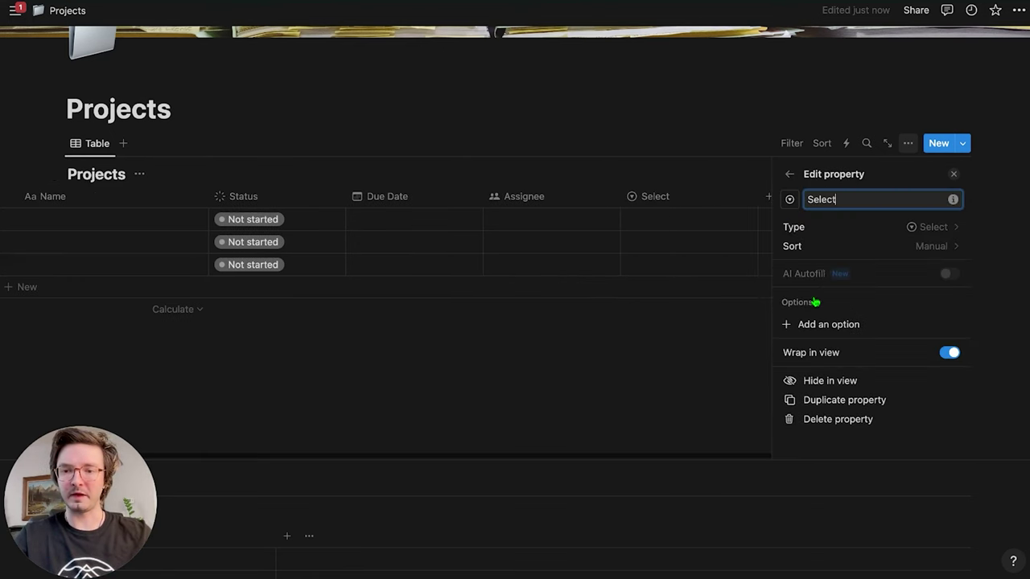
pyautogui.doubleClick(850, 202)
pyautogui.write('Priority')
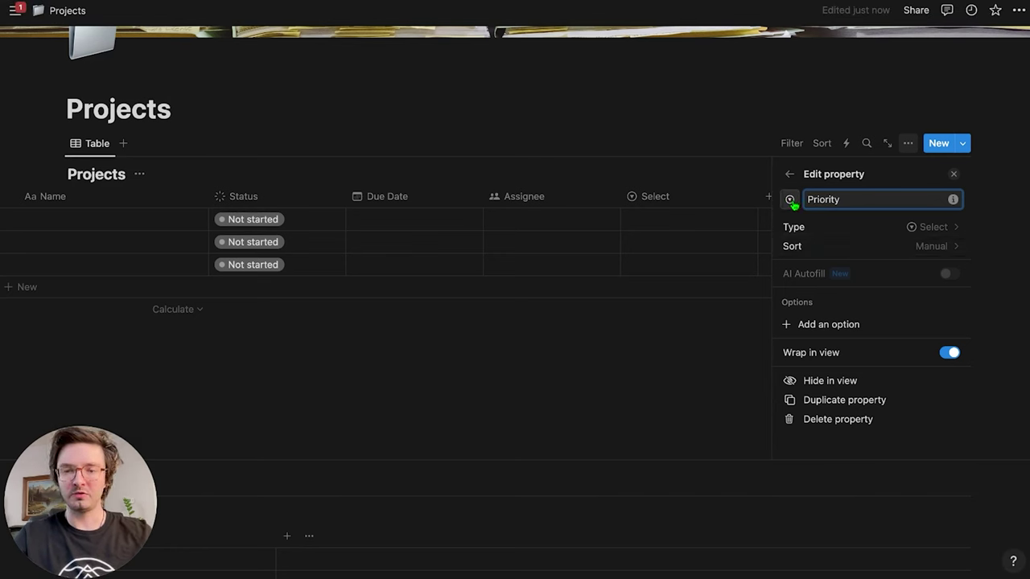
pyautogui.click(824, 324)
pyautogui.write('Low')
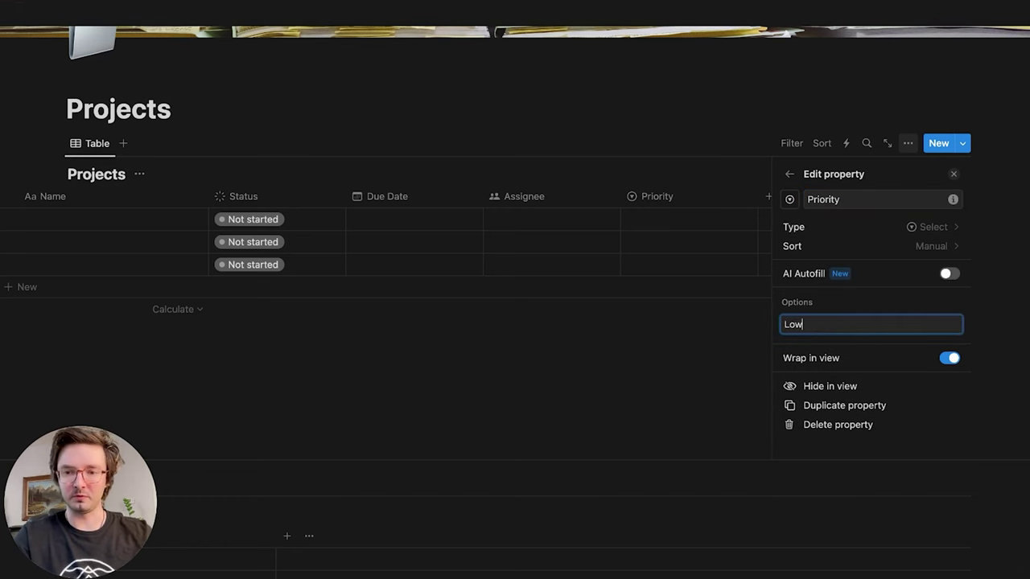
pyautogui.press('Return')
pyautogui.write('Med')
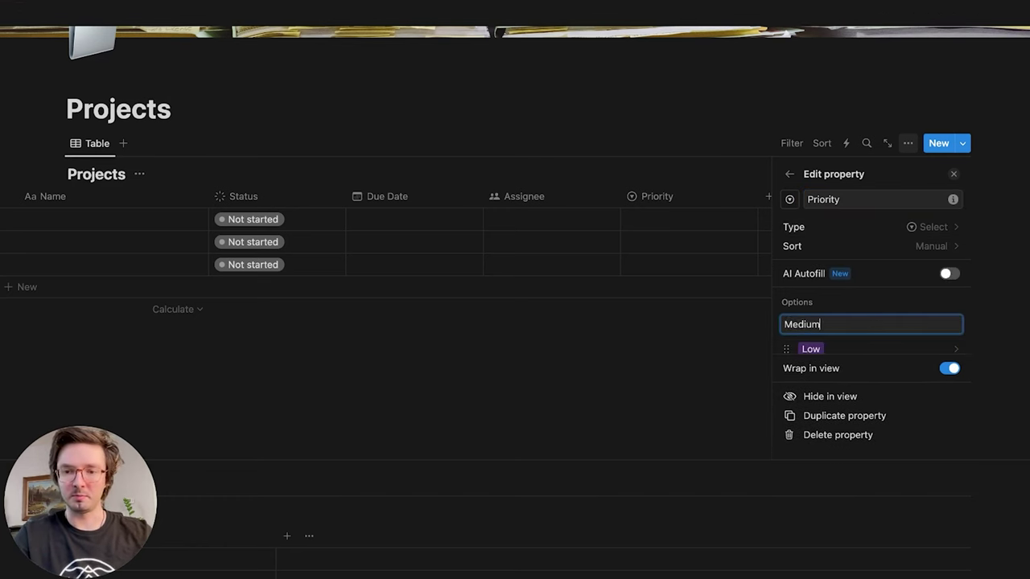
pyautogui.write('ium')
pyautogui.press('Return')
pyautogui.write('High')
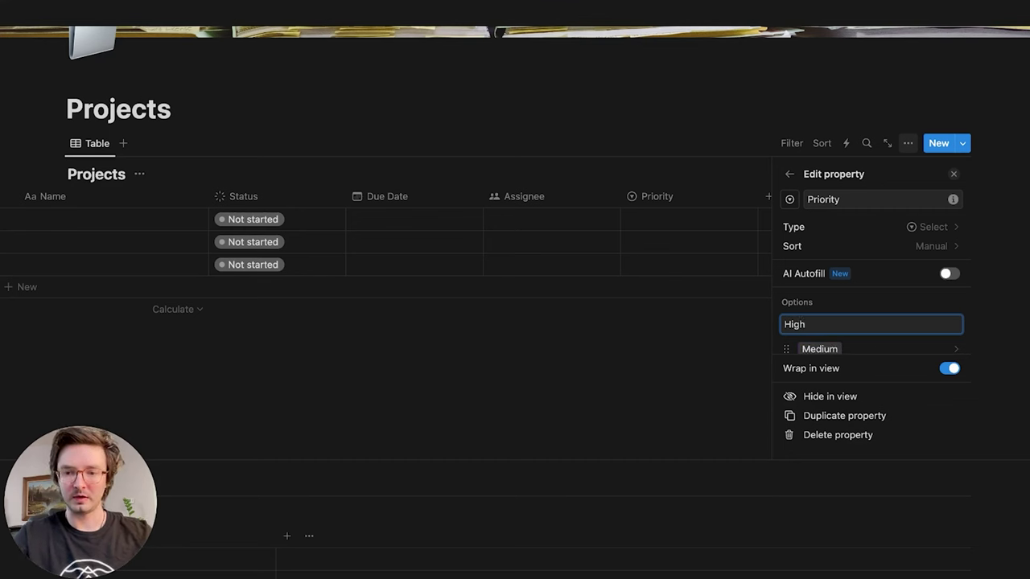
pyautogui.press('Return')
# Step: Color the Priority options: High red, Medium blue, Low green
pyautogui.click(859, 308)
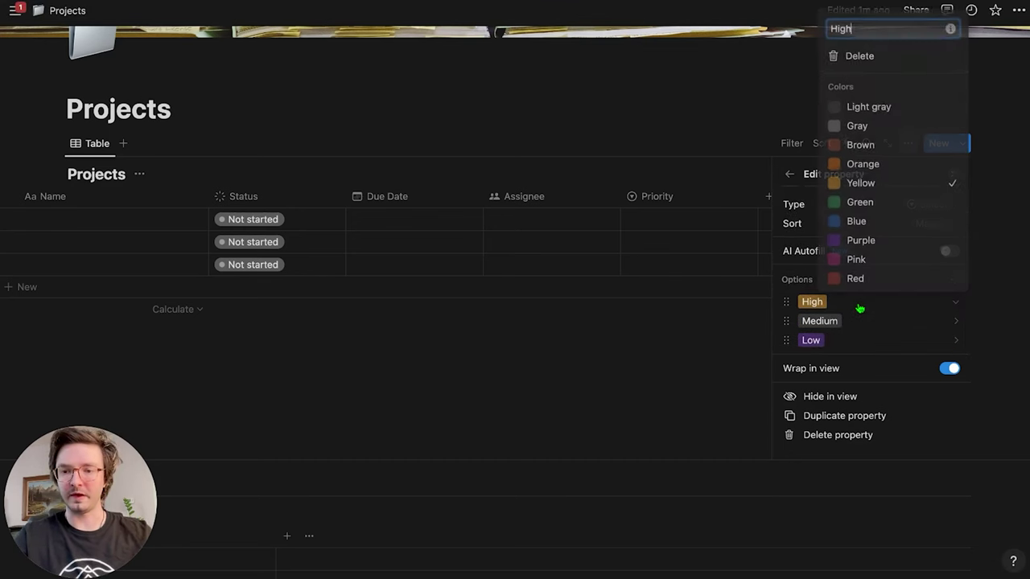
pyautogui.click(858, 278)
pyautogui.click(859, 325)
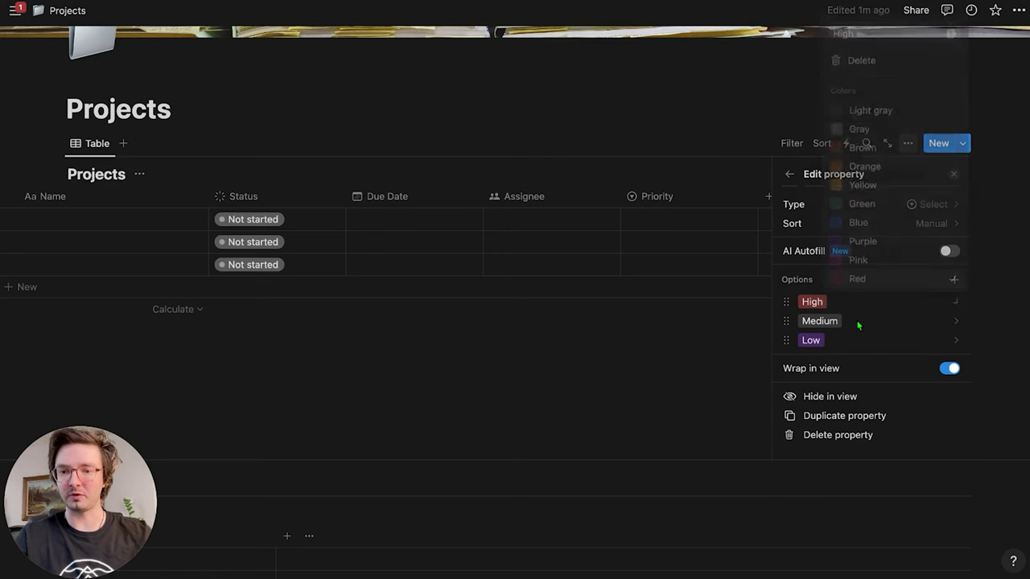
pyautogui.click(891, 240)
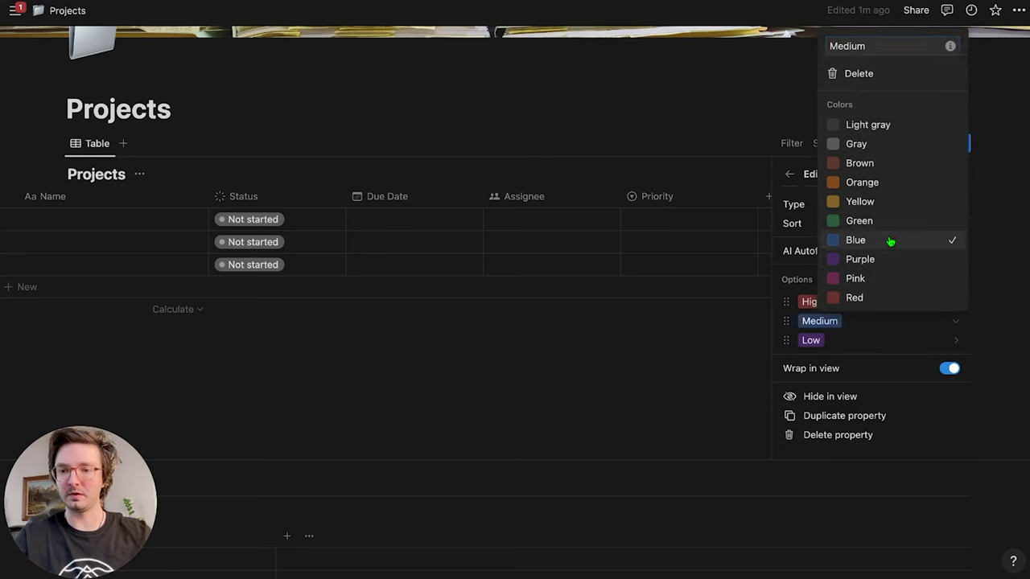
pyautogui.click(856, 342)
pyautogui.click(855, 343)
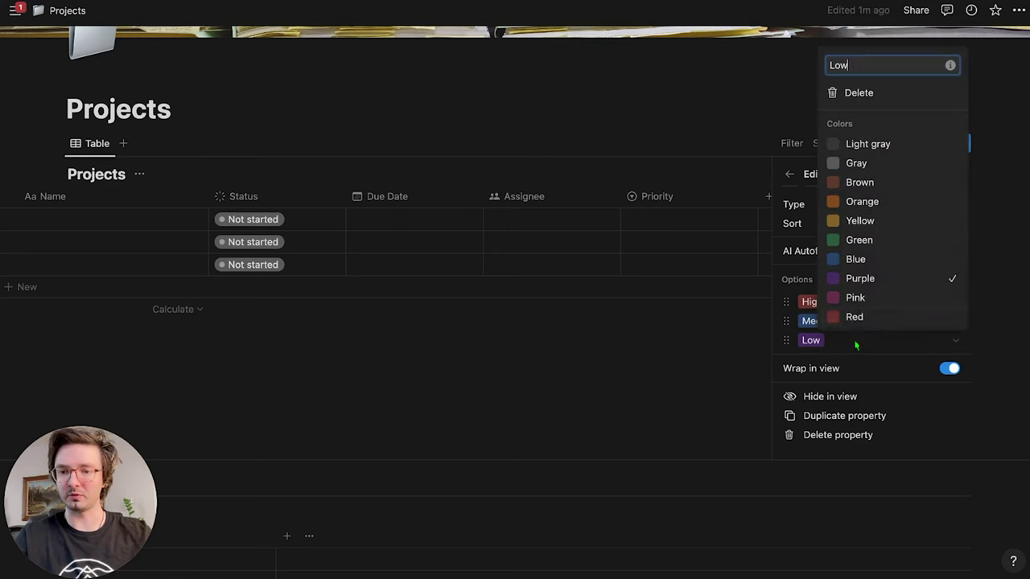
pyautogui.click(870, 241)
pyautogui.click(675, 330)
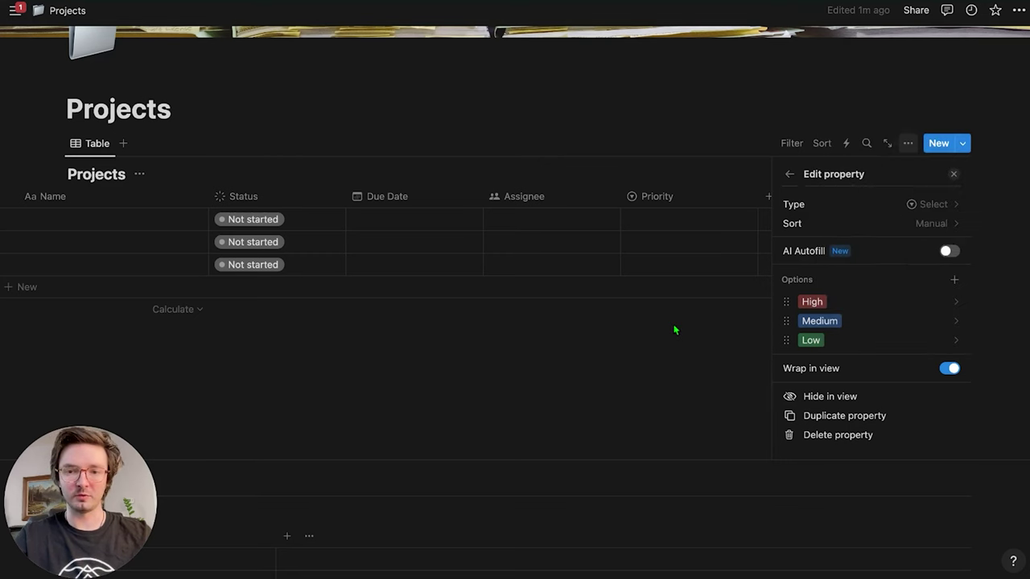
pyautogui.click(686, 113)
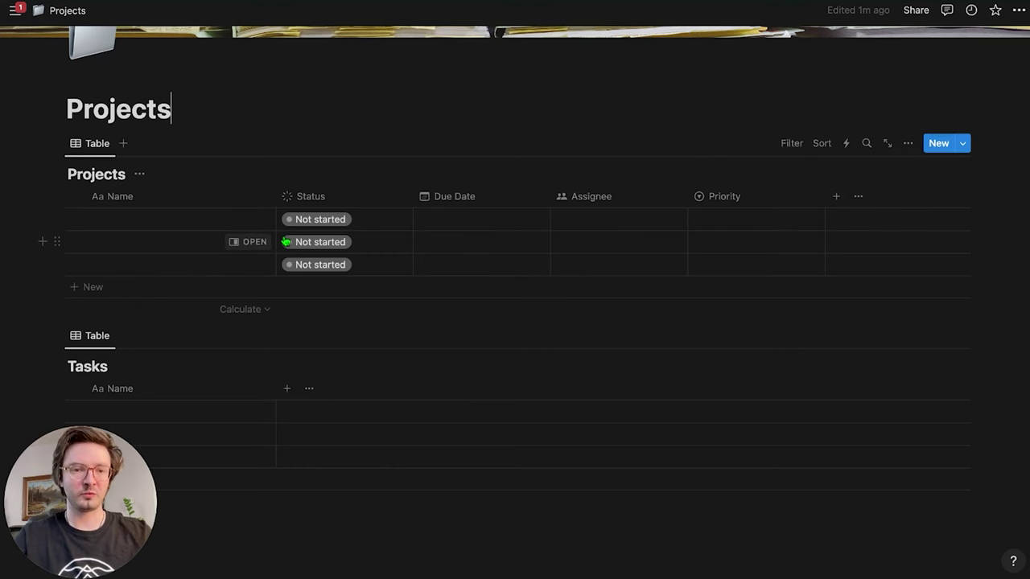
# Step: Enter Project 1, Project 2 and Project 3 in the Name cells of the three rows
pyautogui.click(104, 225)
pyautogui.write('Pro')
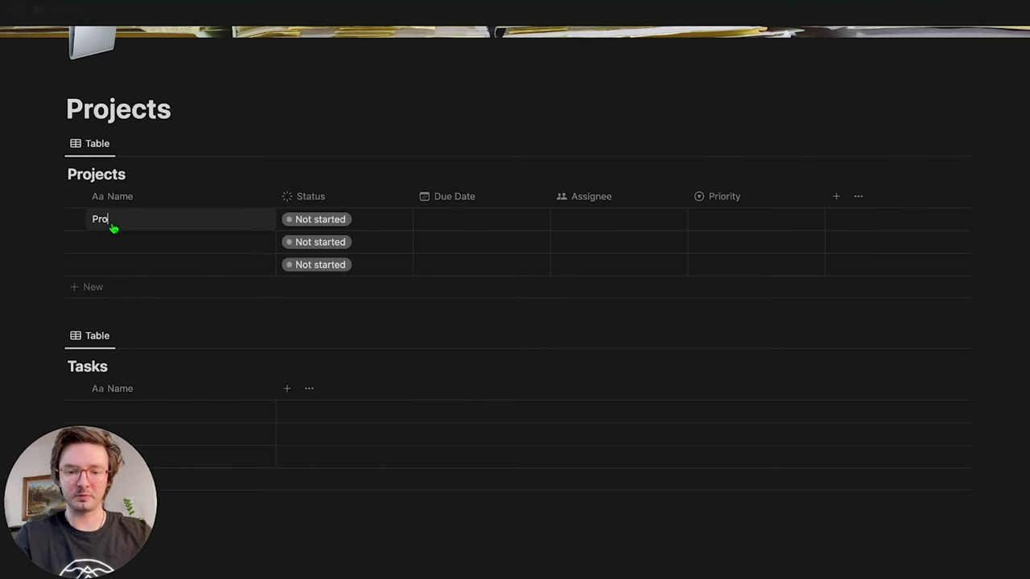
pyautogui.write('ject 1')
pyautogui.press('Escape')
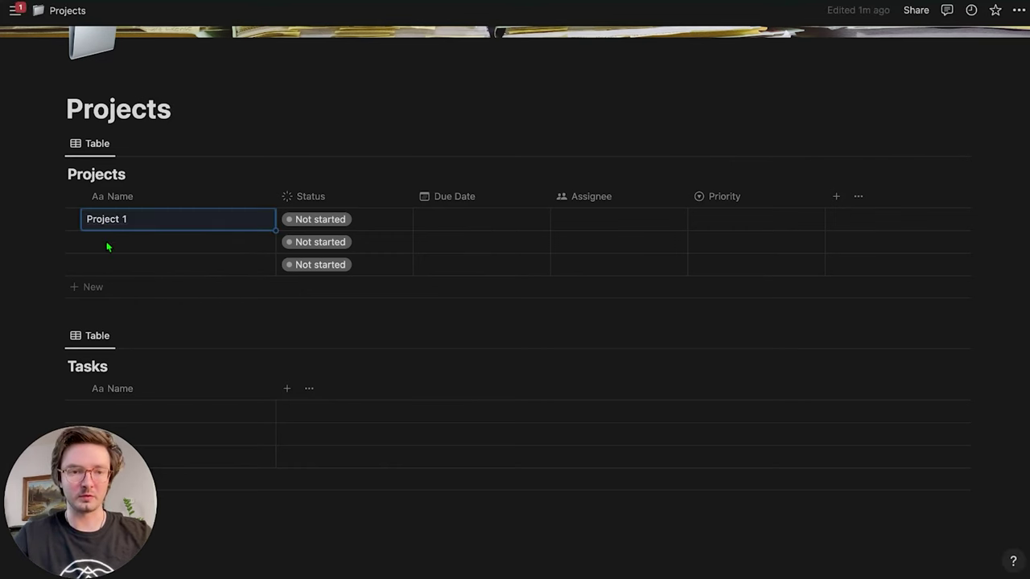
pyautogui.click(106, 242)
pyautogui.write('Project 2')
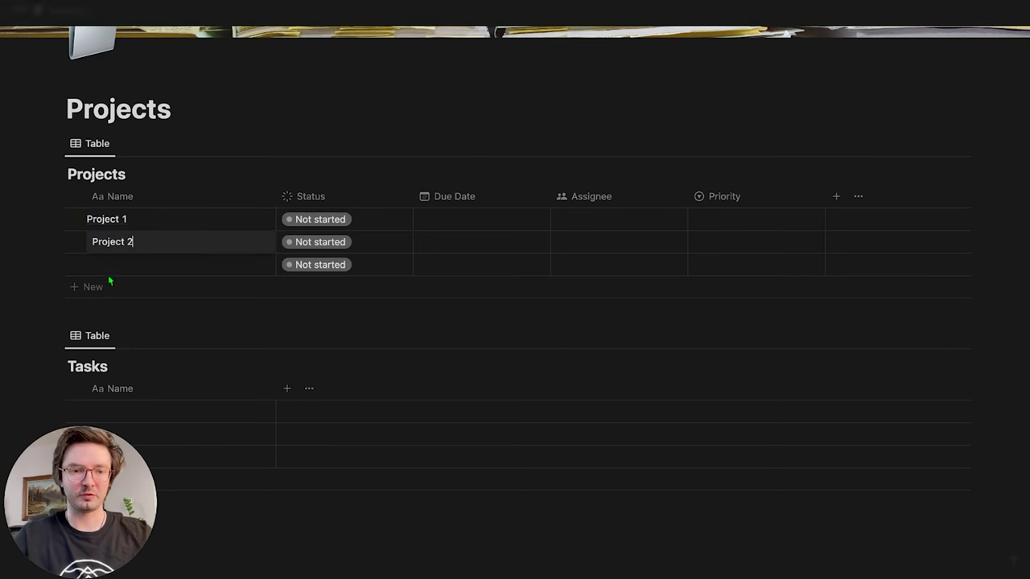
pyautogui.press('Escape')
pyautogui.click(119, 264)
pyautogui.write('Project 3')
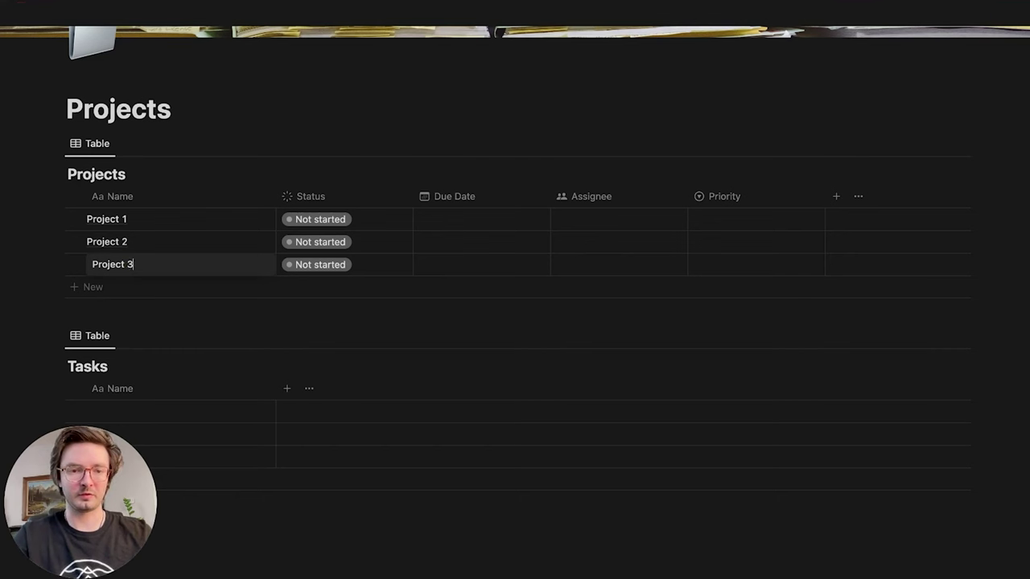
pyautogui.press('Escape')
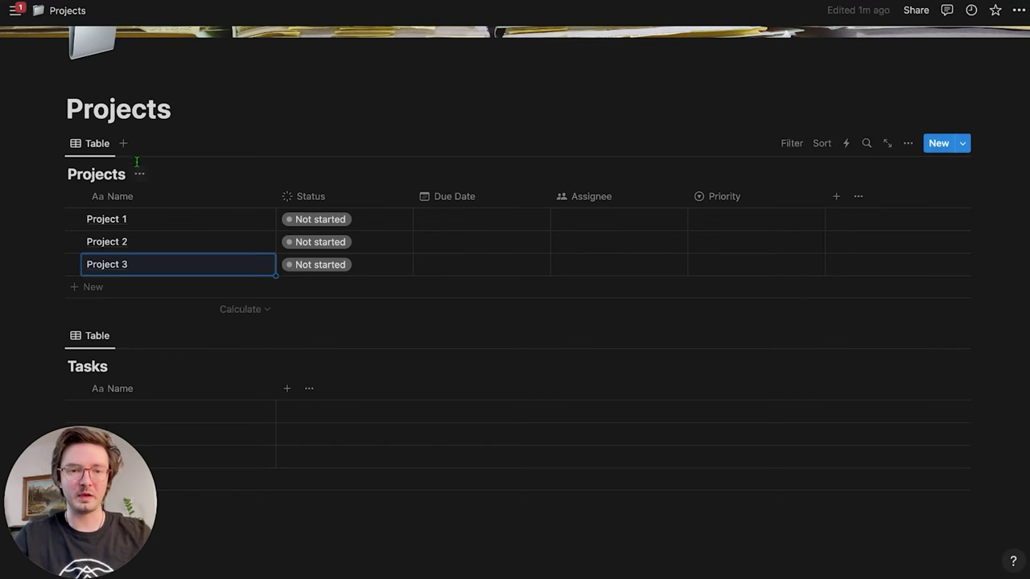
pyautogui.click(141, 175)
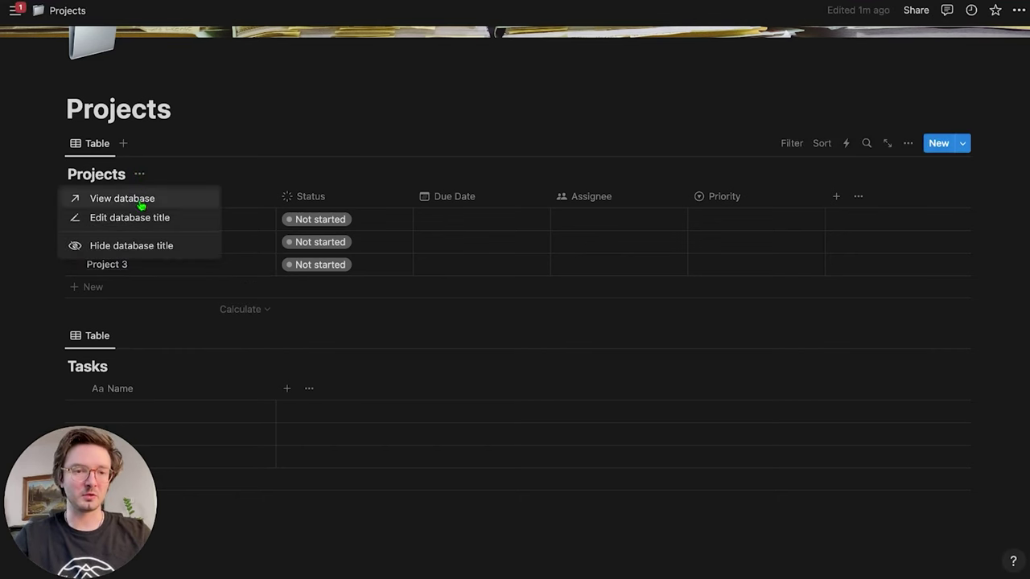
# Step: Hide the database title and add a Status board named Board View showing all groups
pyautogui.click(135, 244)
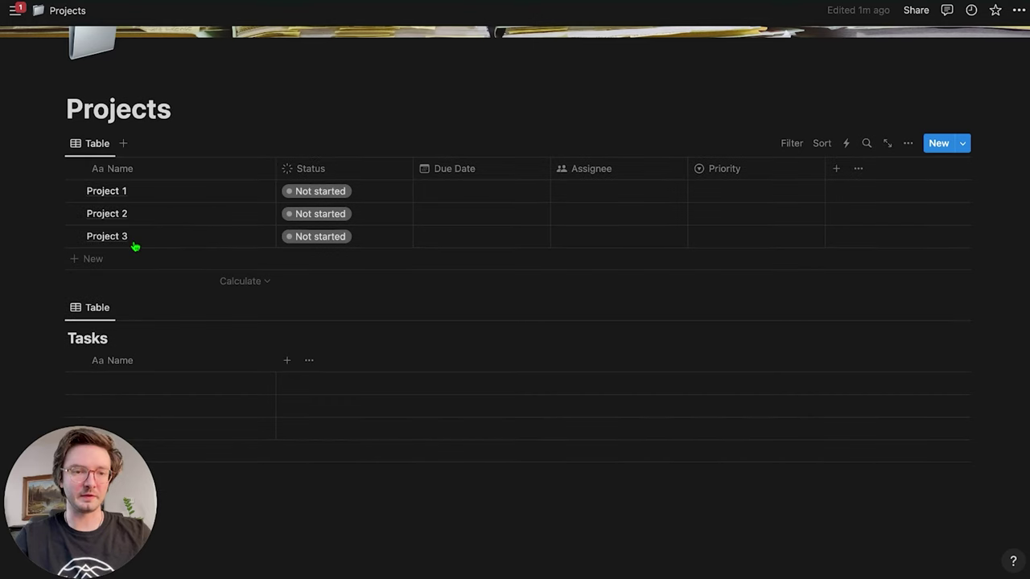
pyautogui.click(123, 145)
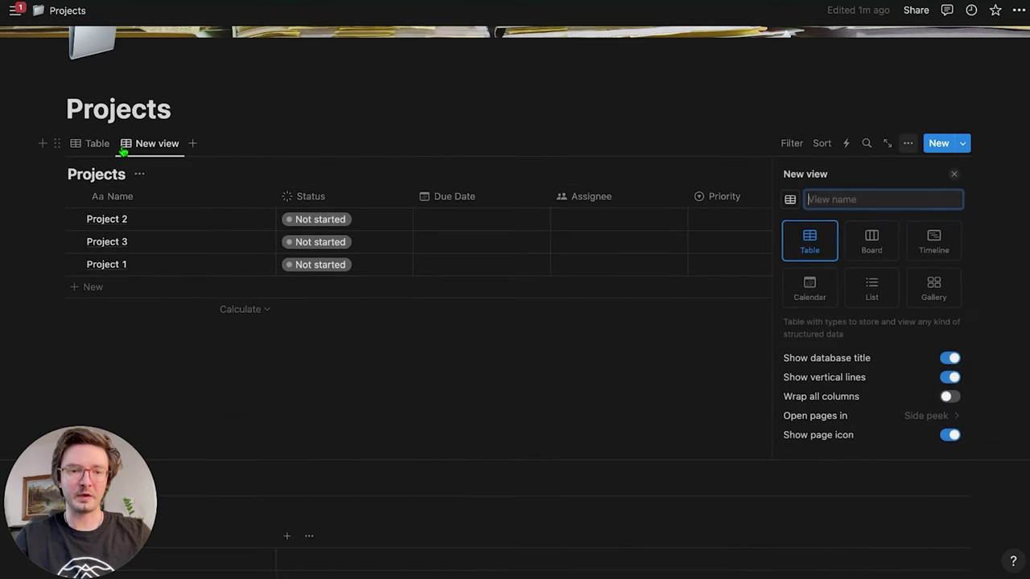
pyautogui.click(875, 244)
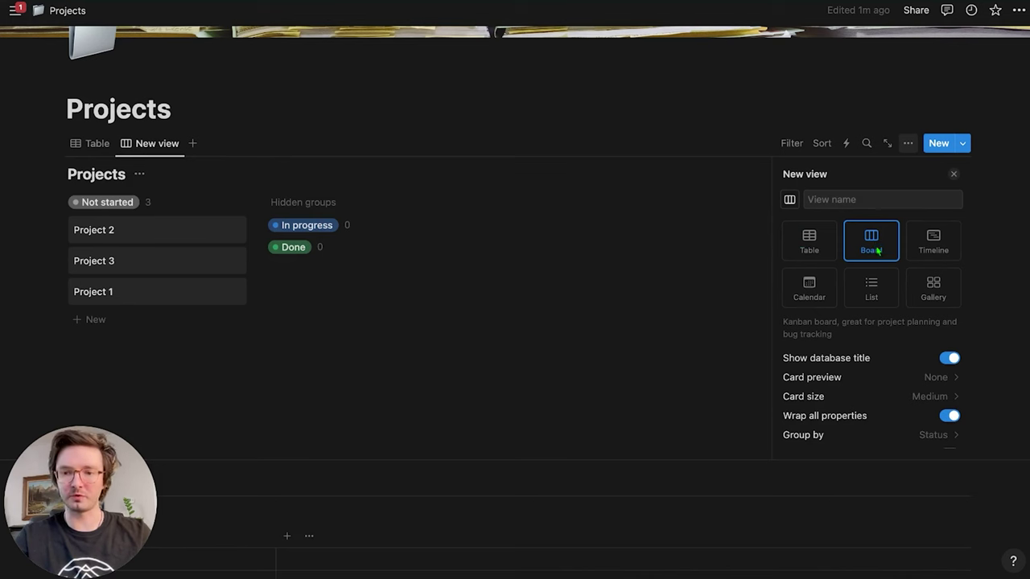
pyautogui.scroll(-2, 941, 322)
pyautogui.click(948, 375)
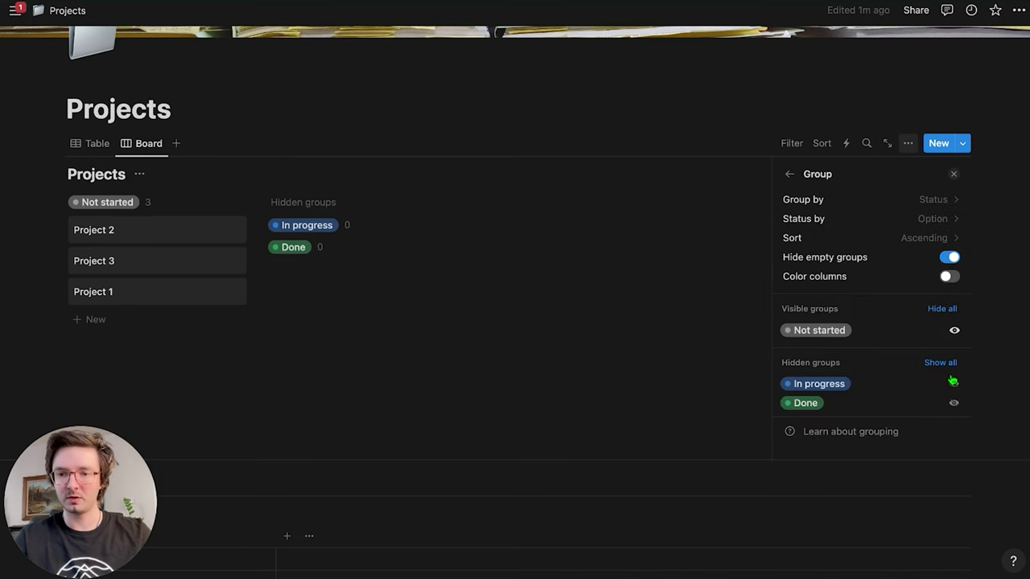
pyautogui.click(940, 364)
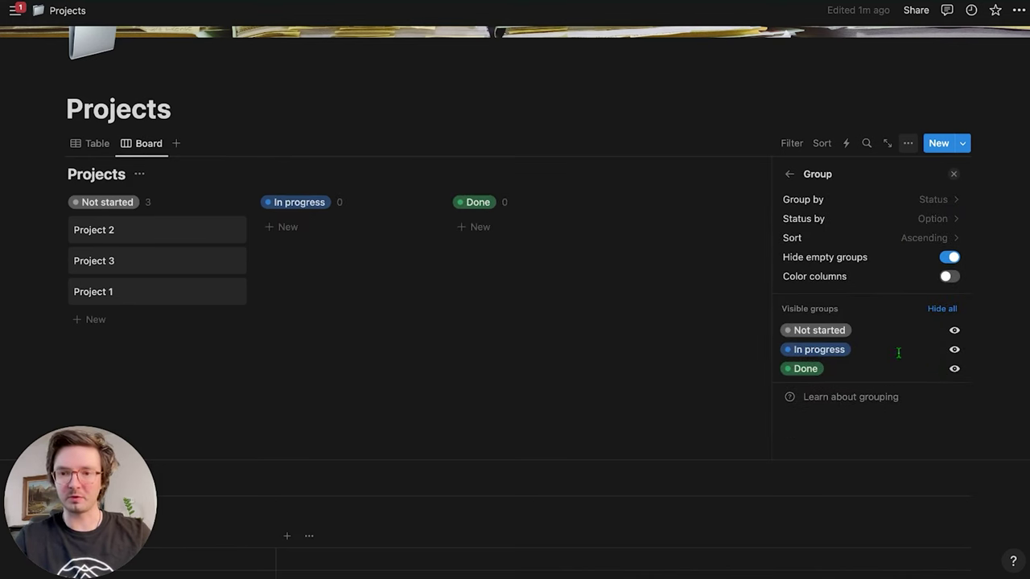
pyautogui.click(791, 175)
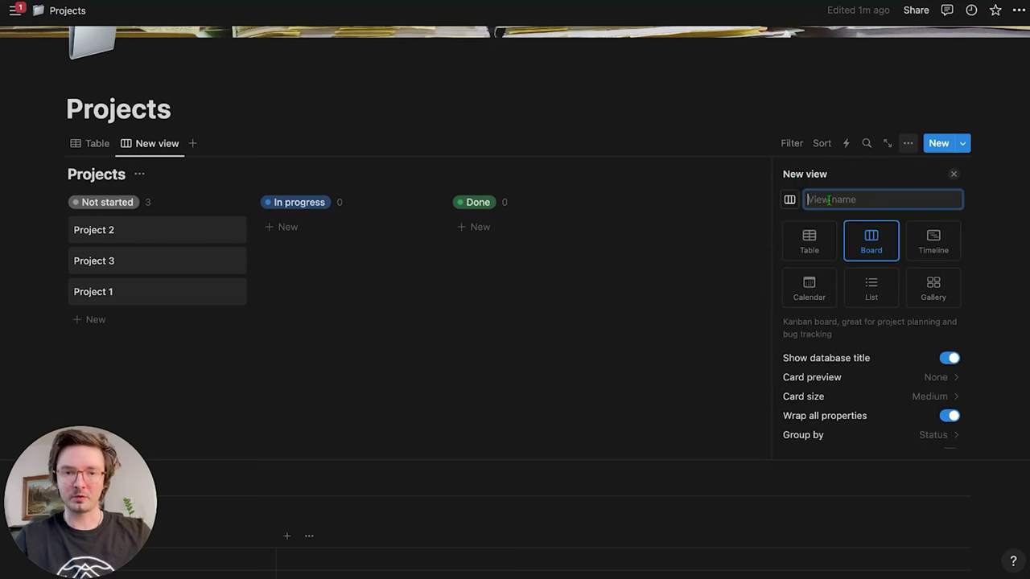
pyautogui.write('Board Vie')
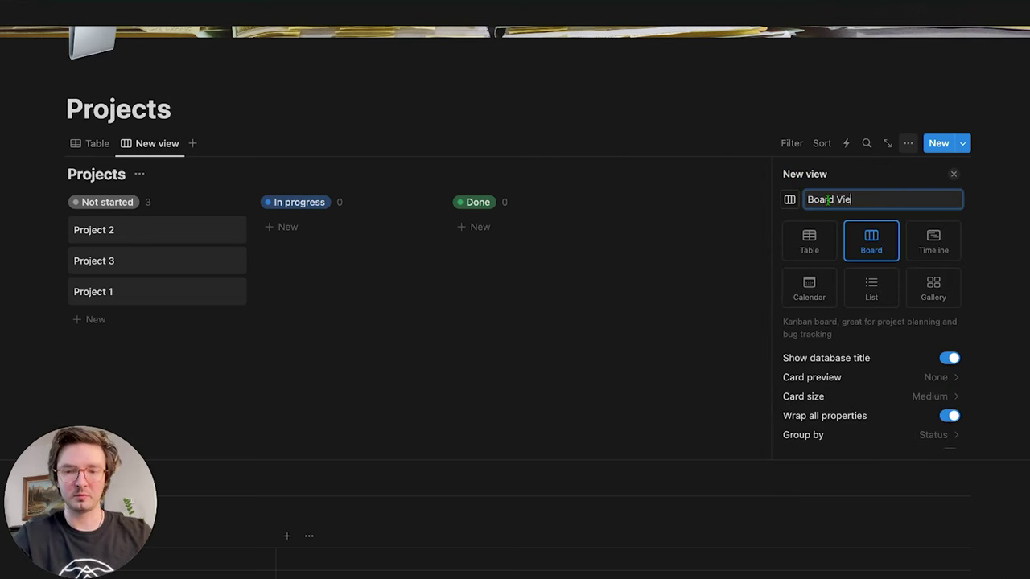
pyautogui.write('w')
pyautogui.press('Return')
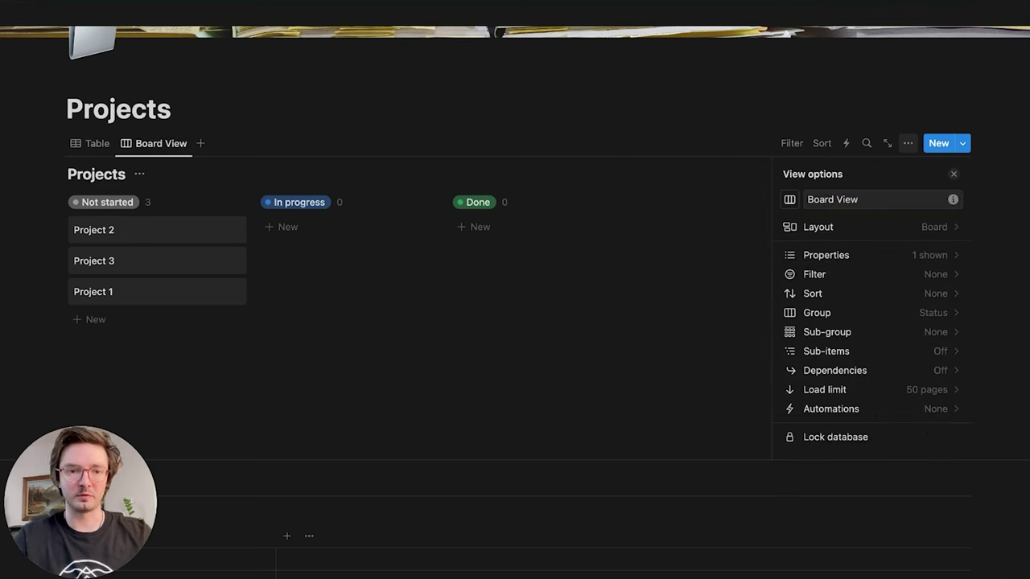
# Step: Delete the original Table view from the Projects database
pyautogui.rightClick(95, 147)
pyautogui.click(107, 286)
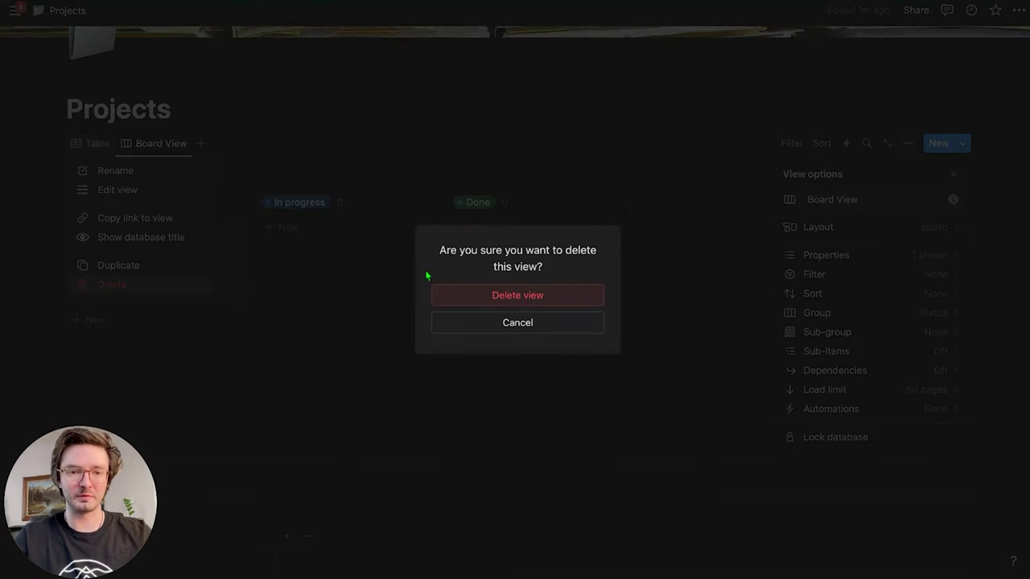
pyautogui.click(483, 298)
pyautogui.click(150, 143)
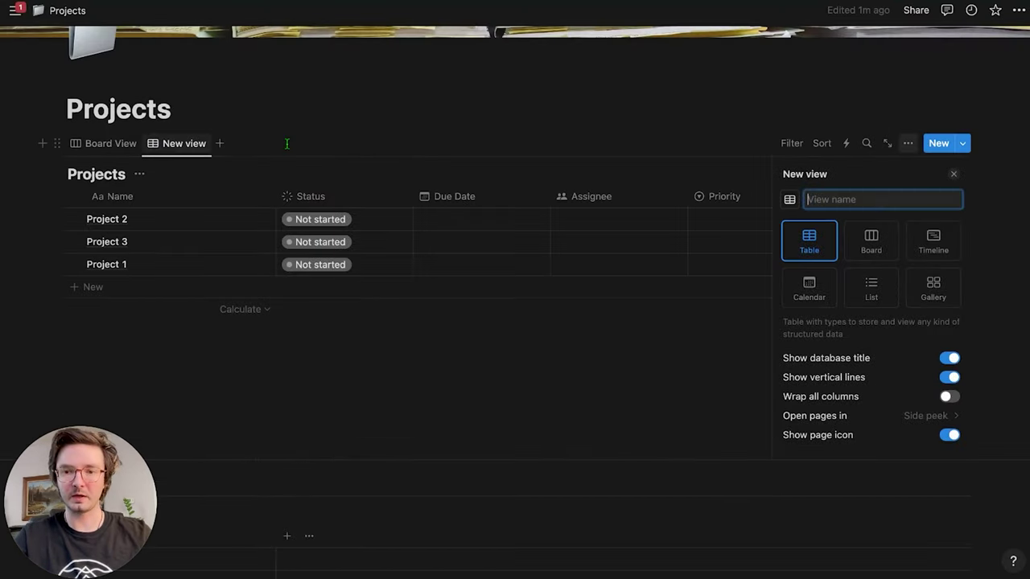
# Step: Lay out the new view as a Calendar by Due Date, then return to Board View
pyautogui.click(809, 286)
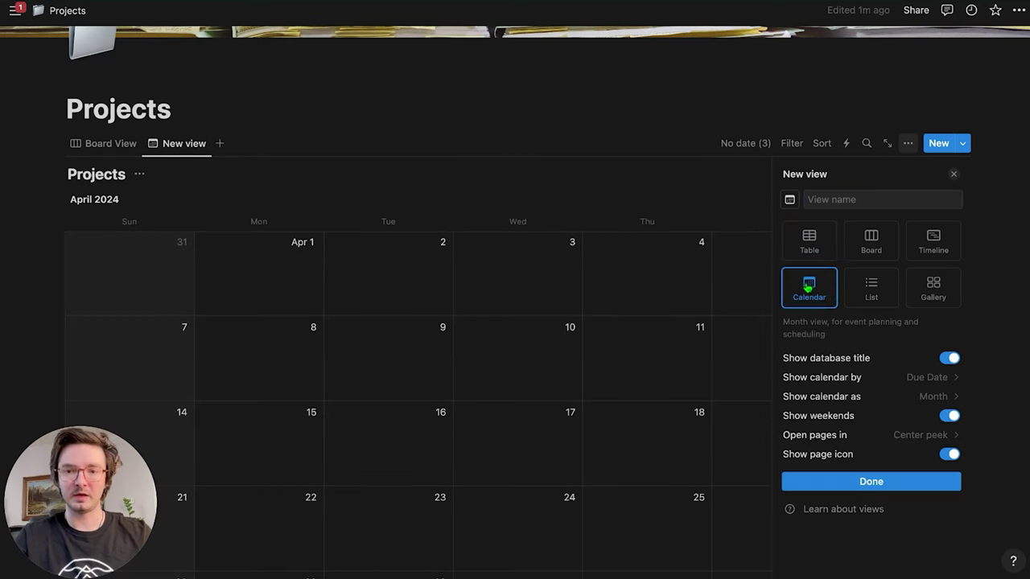
pyautogui.click(859, 482)
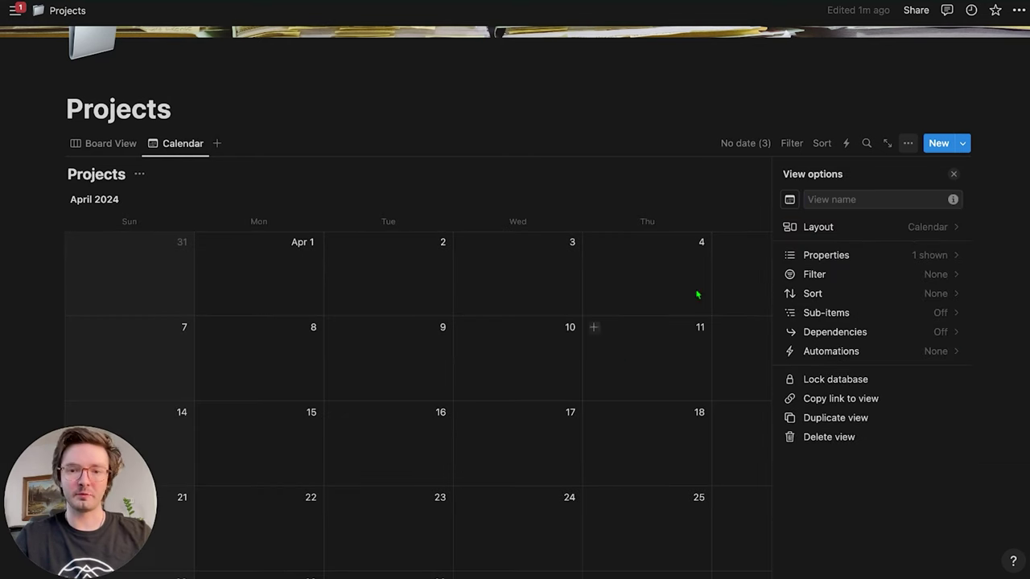
pyautogui.click(688, 175)
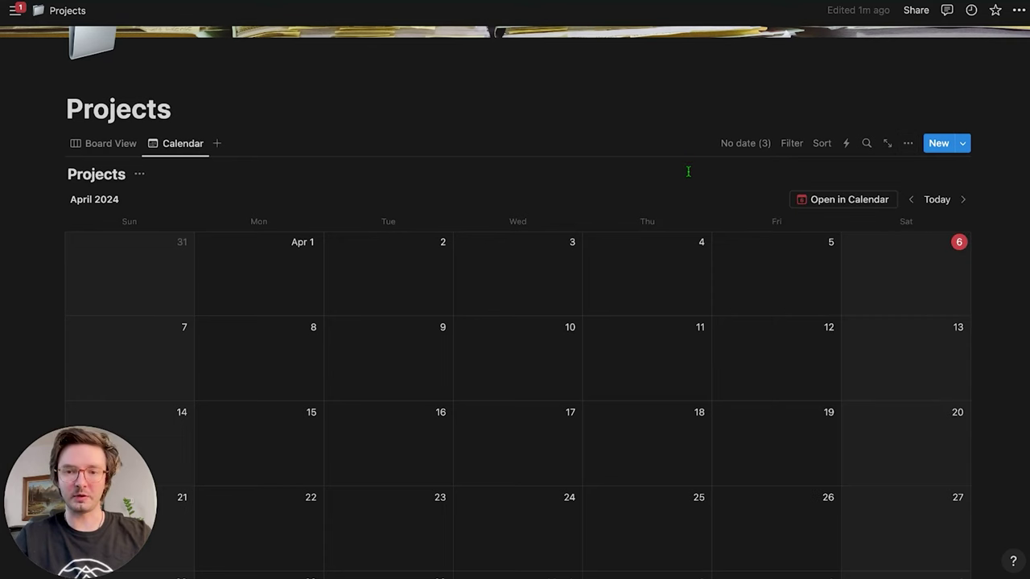
pyautogui.scroll(-2, 615, 274)
pyautogui.scroll(4, 614, 269)
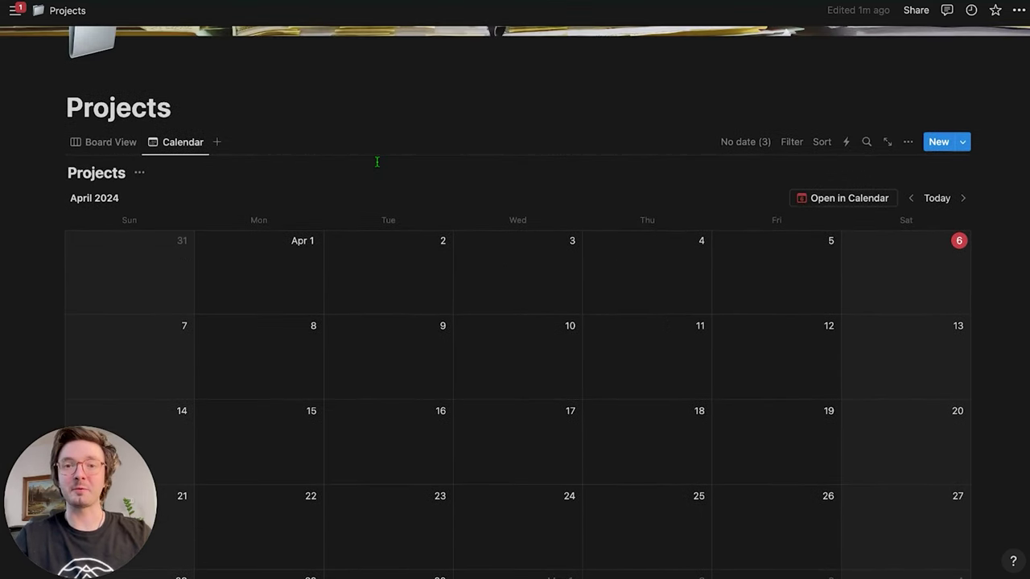
pyautogui.click(112, 143)
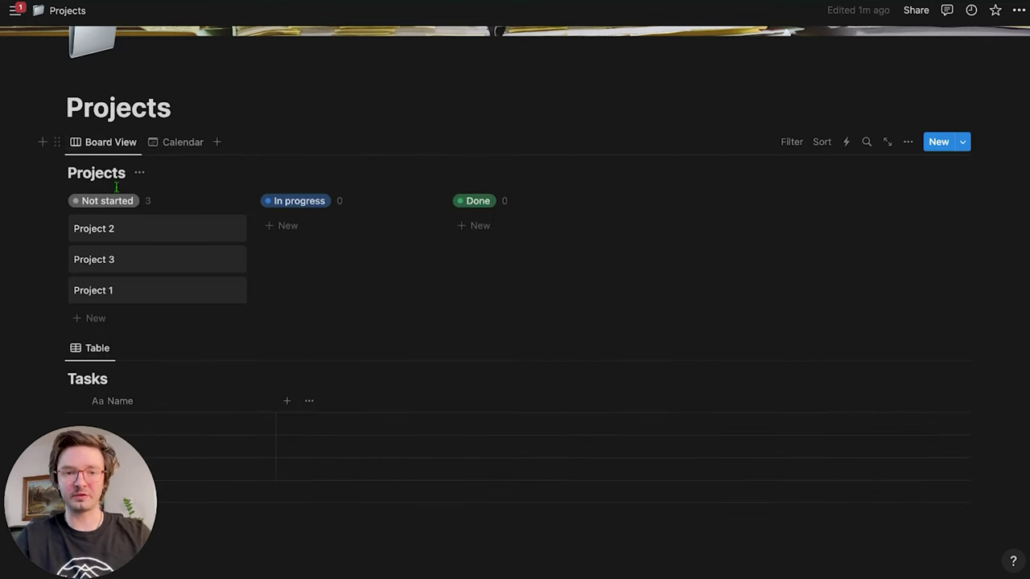
# Step: Open Project 1 and set its Due Date range to April 10–12
pyautogui.click(143, 297)
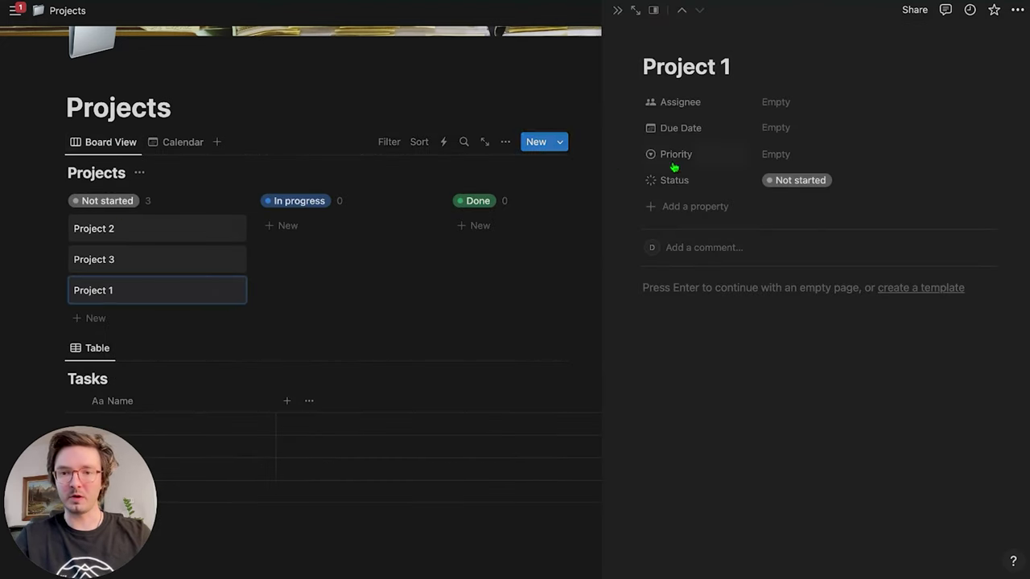
pyautogui.click(778, 129)
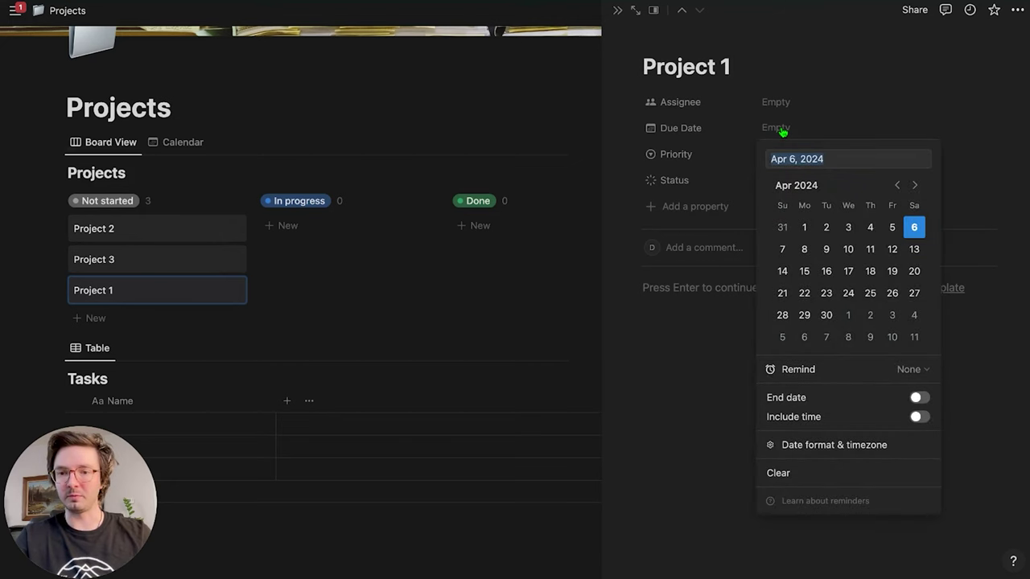
pyautogui.click(849, 250)
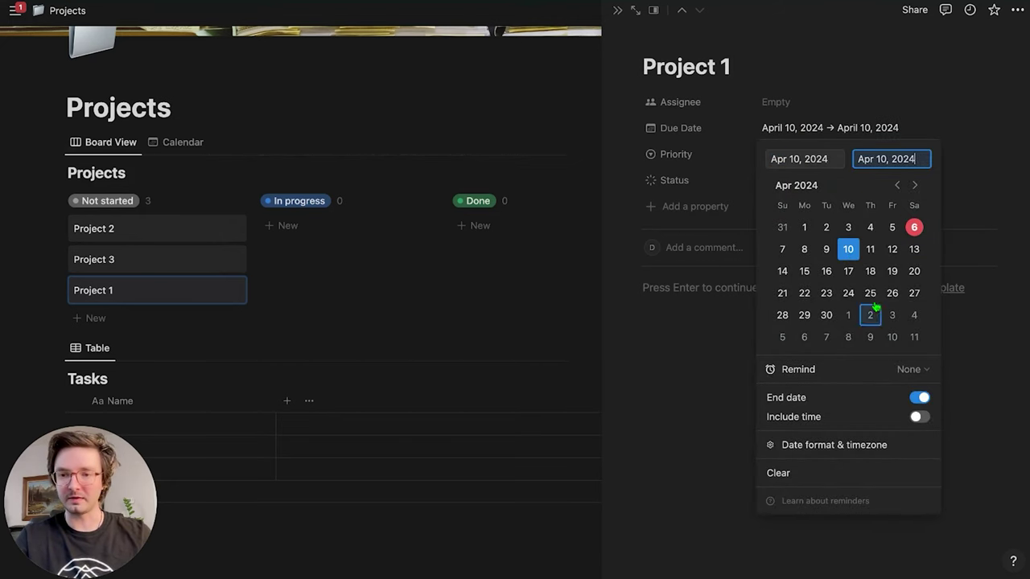
pyautogui.click(893, 248)
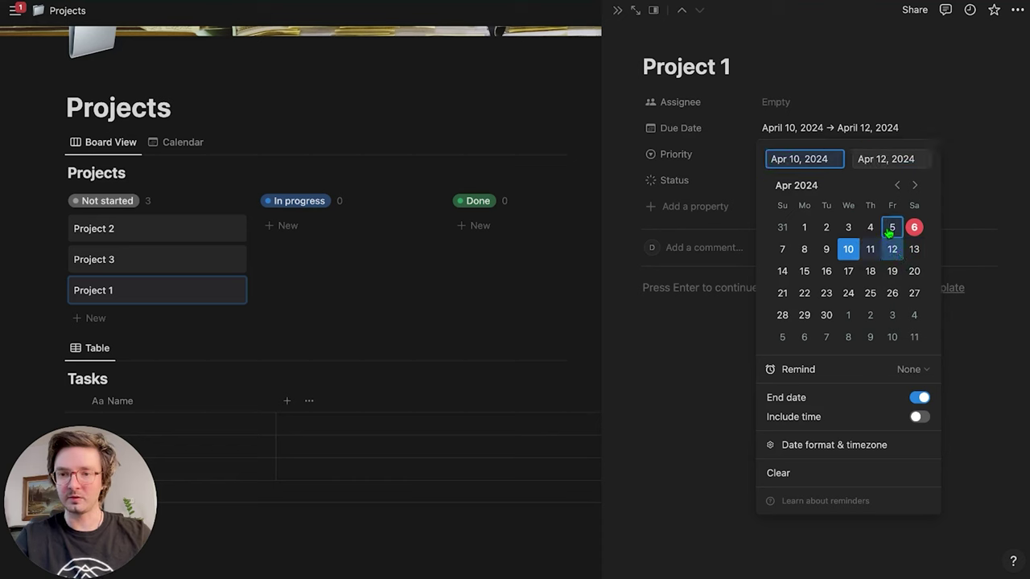
pyautogui.click(184, 145)
# Step: In the Calendar view, move and stretch Project 1 to span April 9–18, then return to Board View
pyautogui.click(179, 141)
pyautogui.scroll(-1, 245, 264)
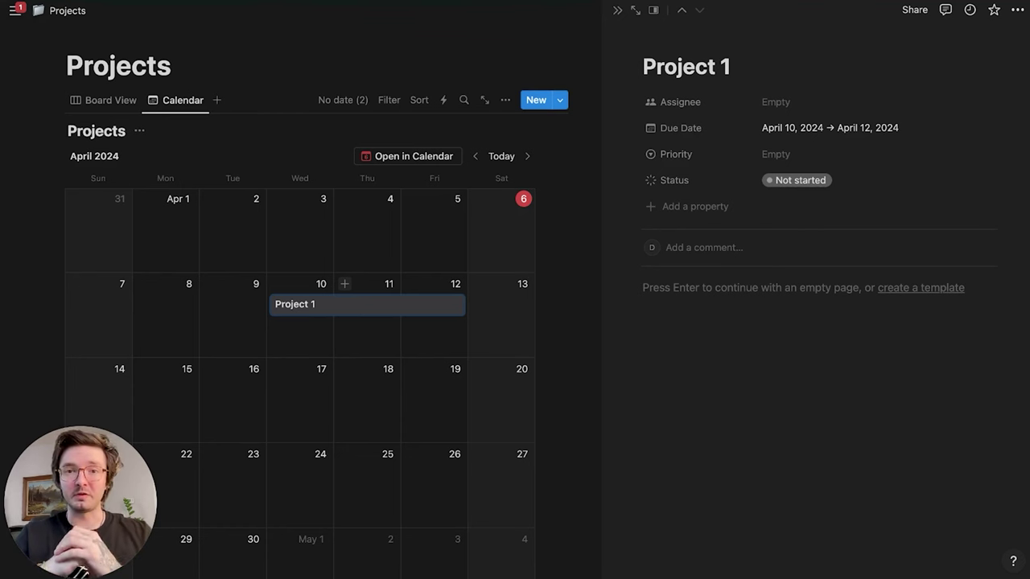
pyautogui.moveTo(294, 304); pyautogui.dragTo(229, 306)
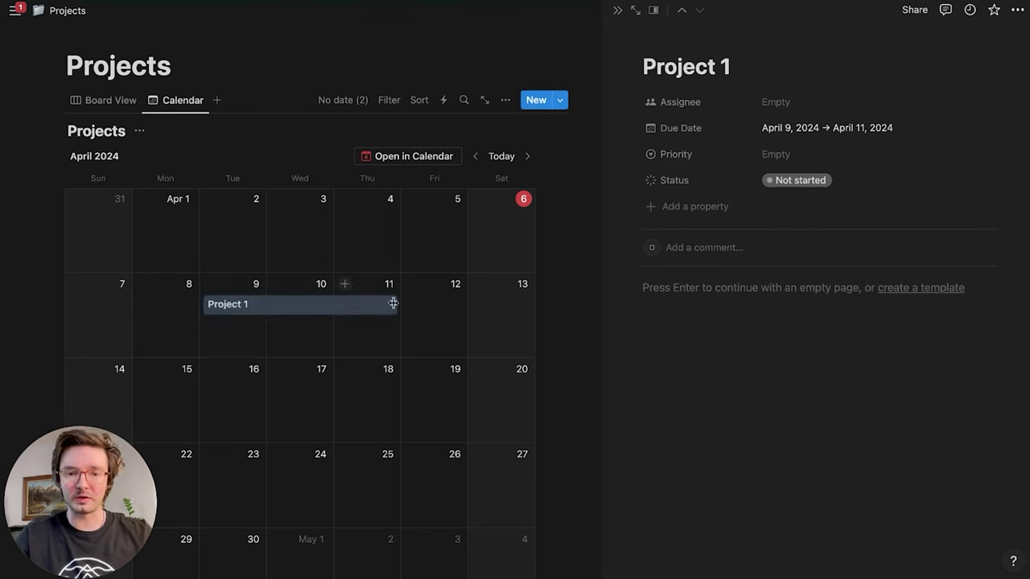
pyautogui.moveTo(396, 304); pyautogui.dragTo(371, 388)
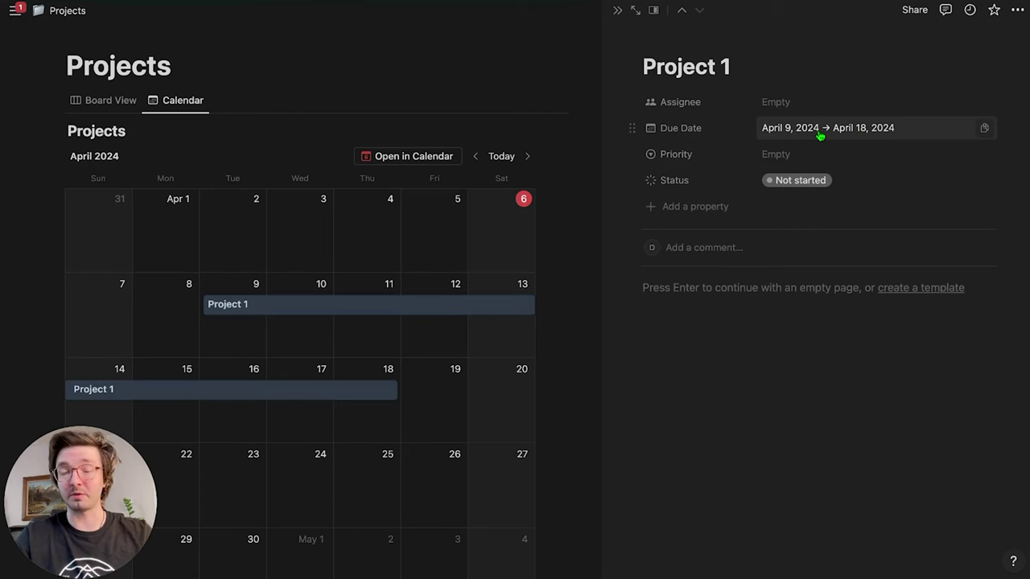
pyautogui.click(111, 101)
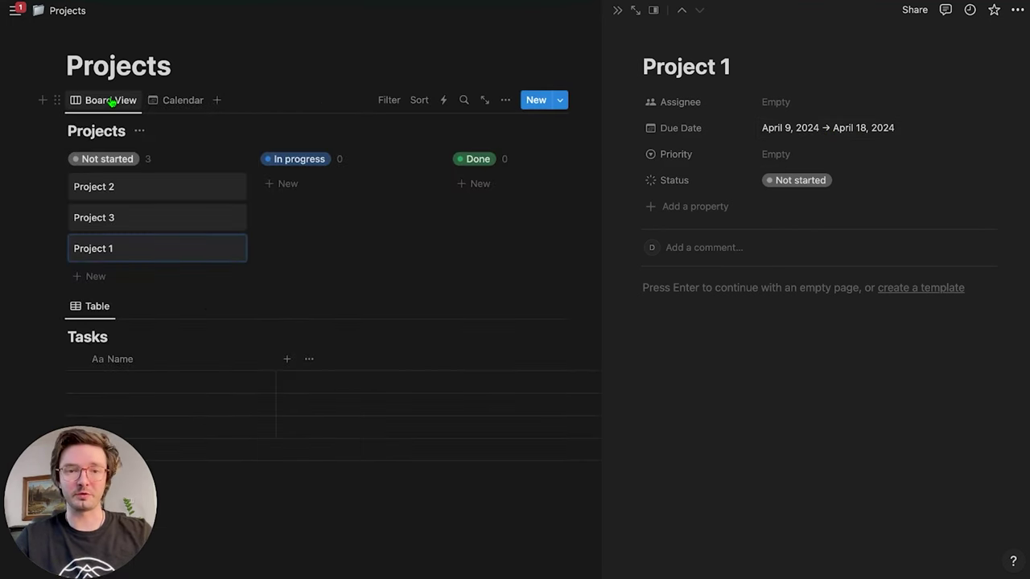
pyautogui.click(616, 10)
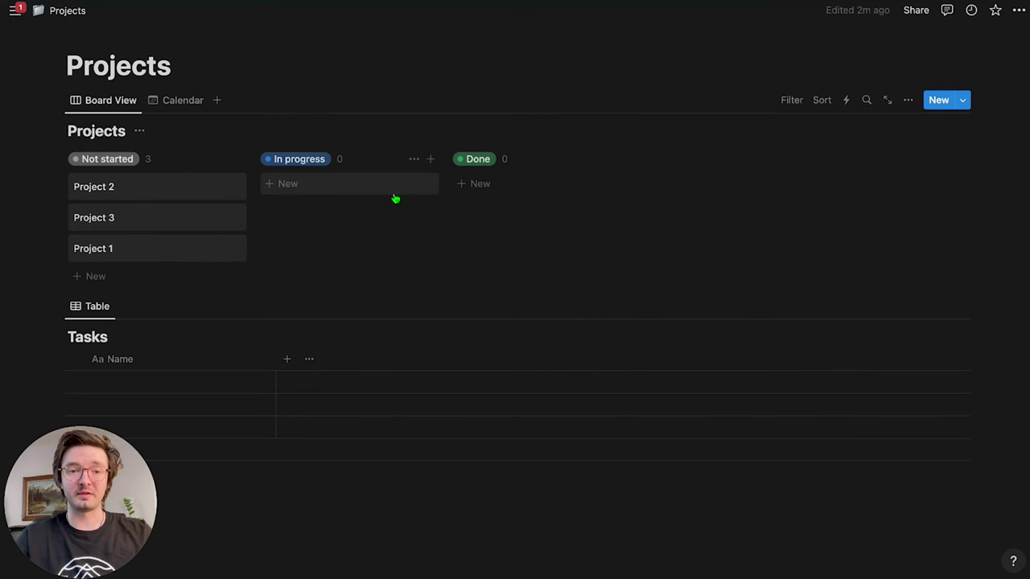
pyautogui.click(162, 251)
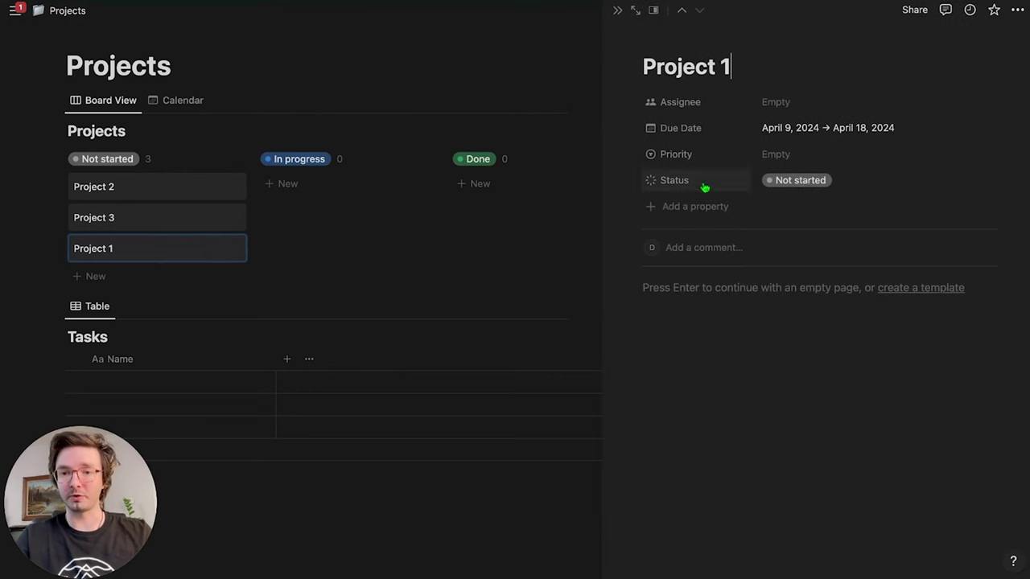
pyautogui.press('Return')
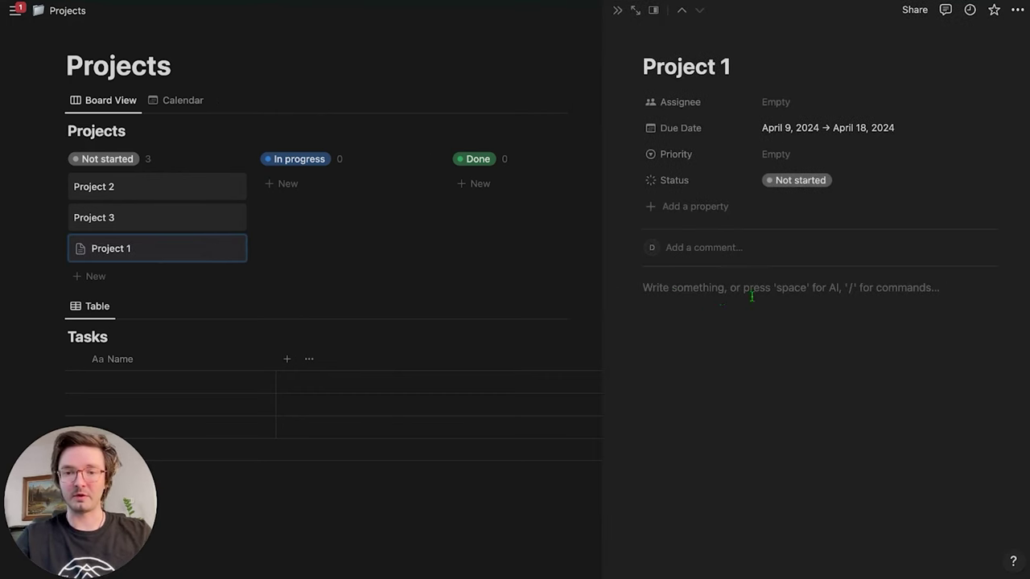
pyautogui.click(617, 11)
pyautogui.moveTo(239, 228)
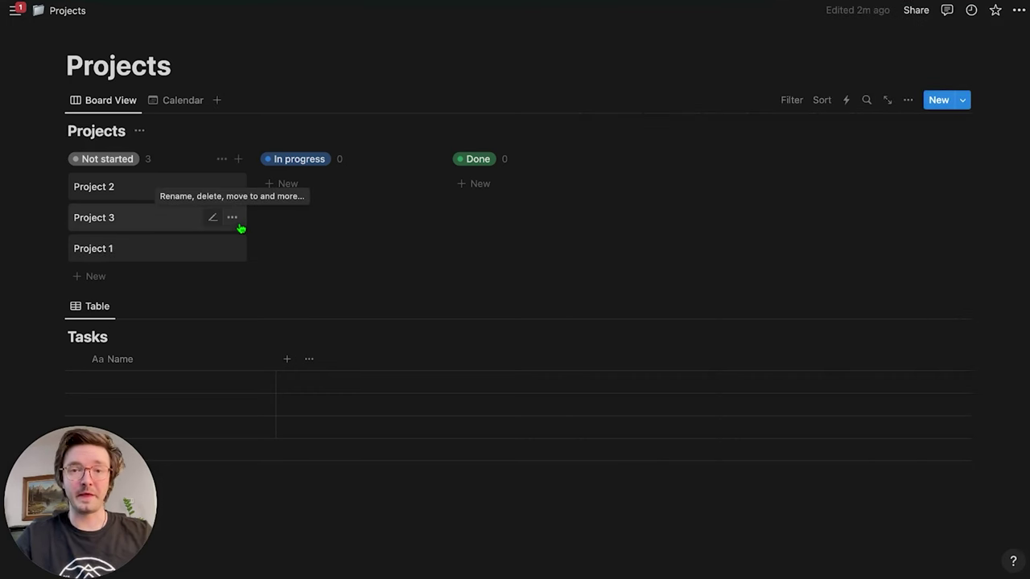
pyautogui.scroll(-2, 239, 227)
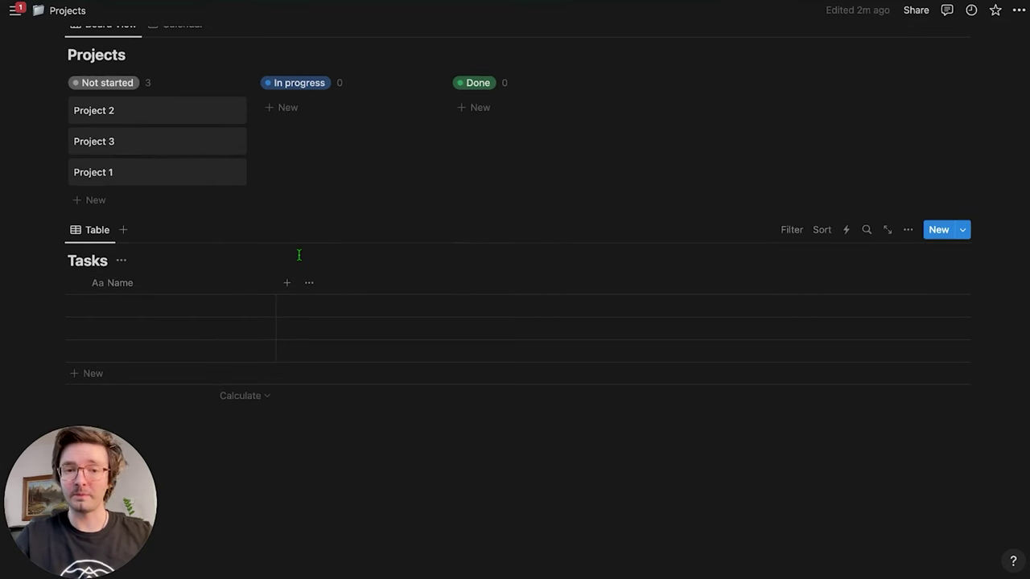
# Step: Add a Status column to the Tasks table
pyautogui.click(287, 282)
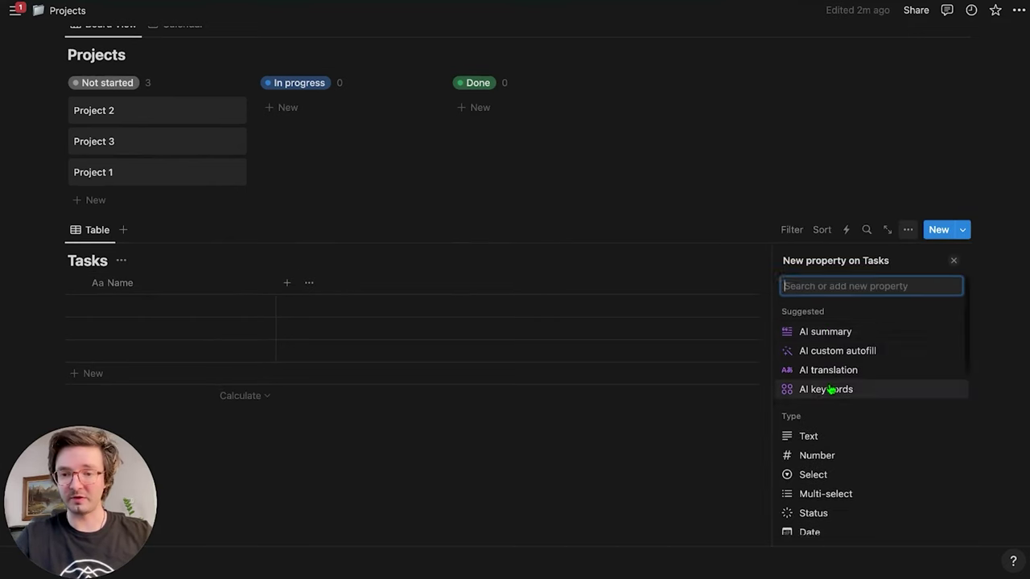
pyautogui.scroll(-2, 828, 391)
pyautogui.click(818, 429)
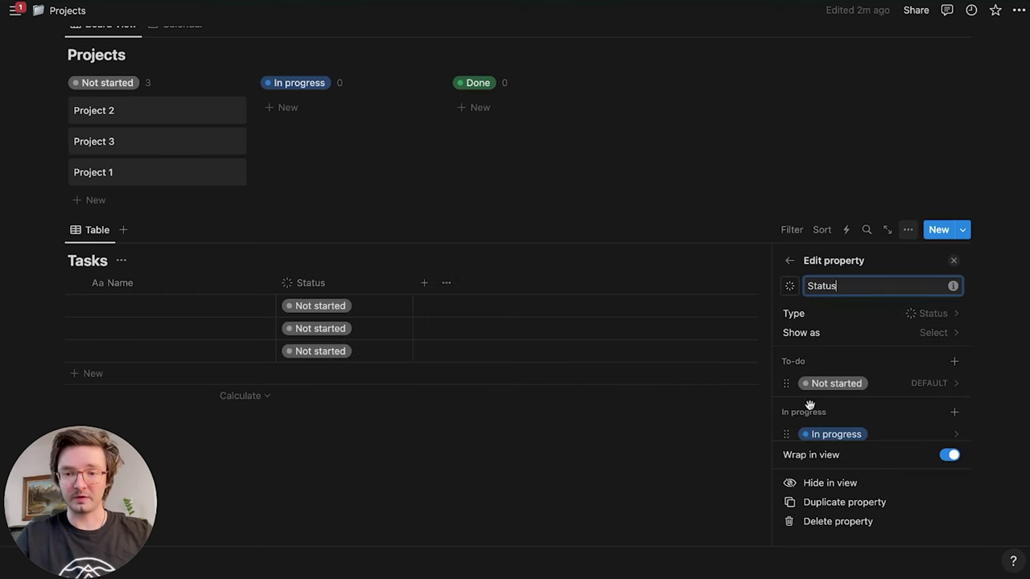
pyautogui.click(790, 261)
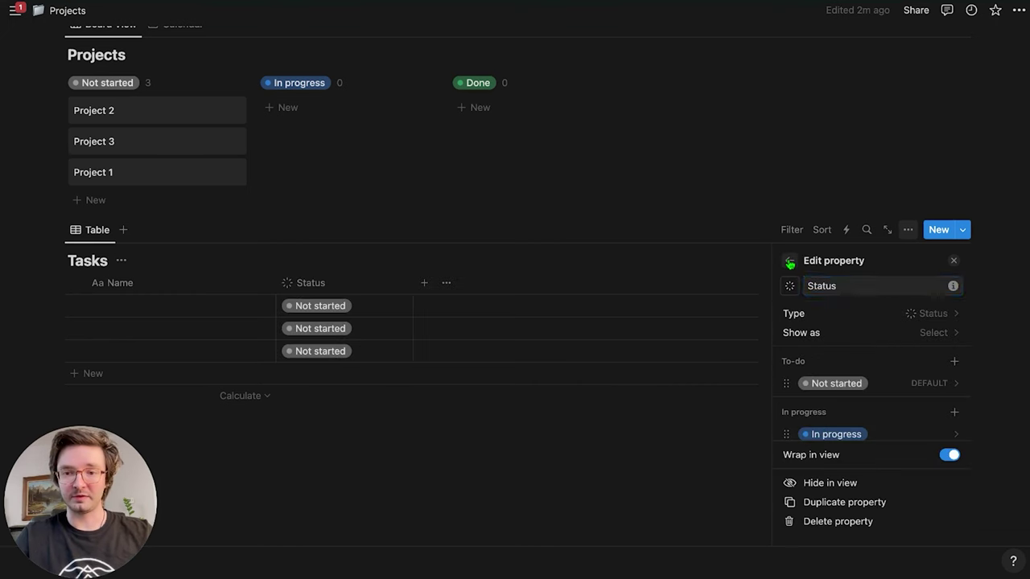
pyautogui.click(427, 280)
# Step: Add a Person column to Tasks named Assignee
pyautogui.click(423, 284)
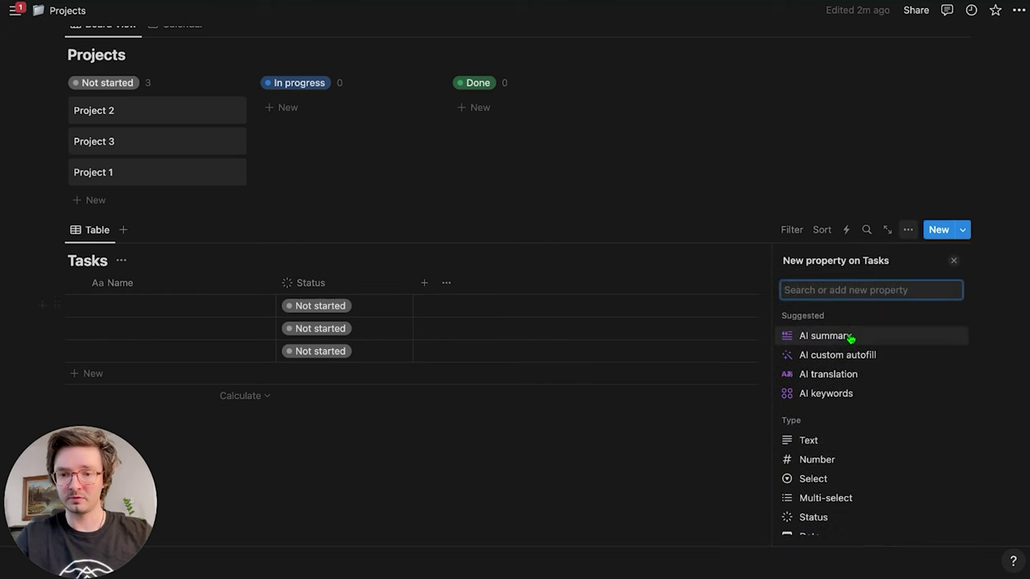
pyautogui.scroll(-4, 819, 403)
pyautogui.click(814, 393)
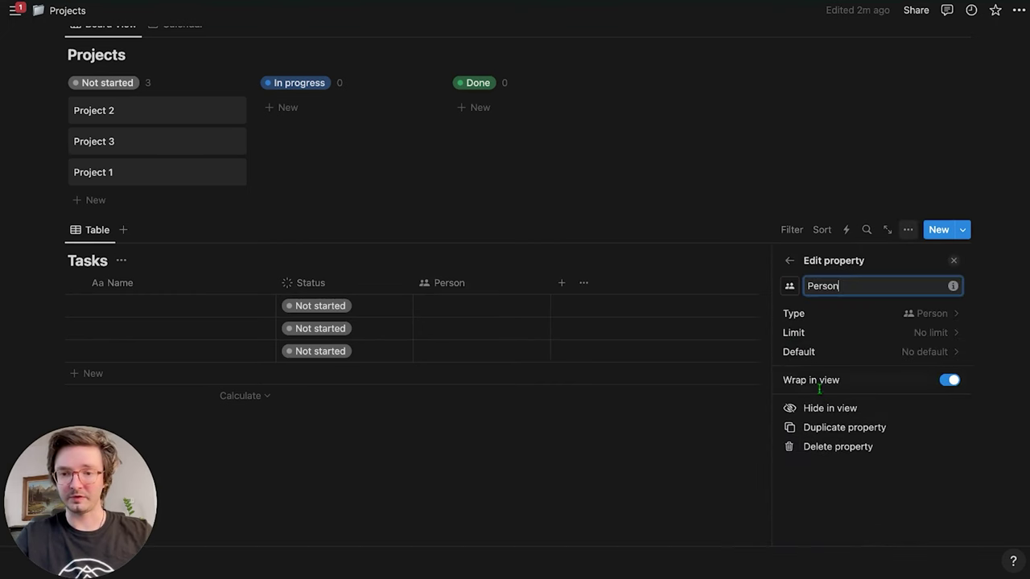
pyautogui.write('Asi')
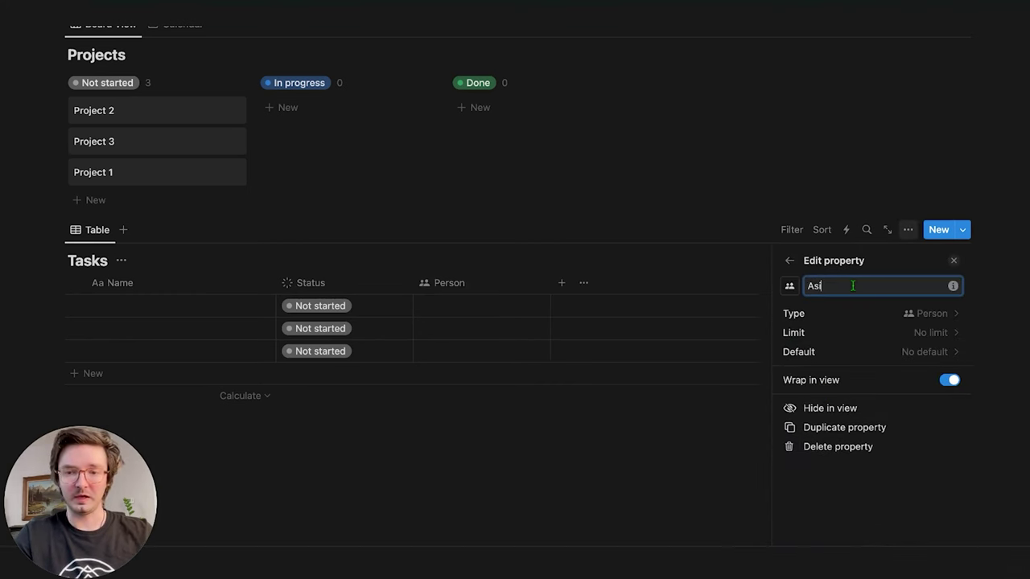
pyautogui.click(791, 260)
pyautogui.click(561, 282)
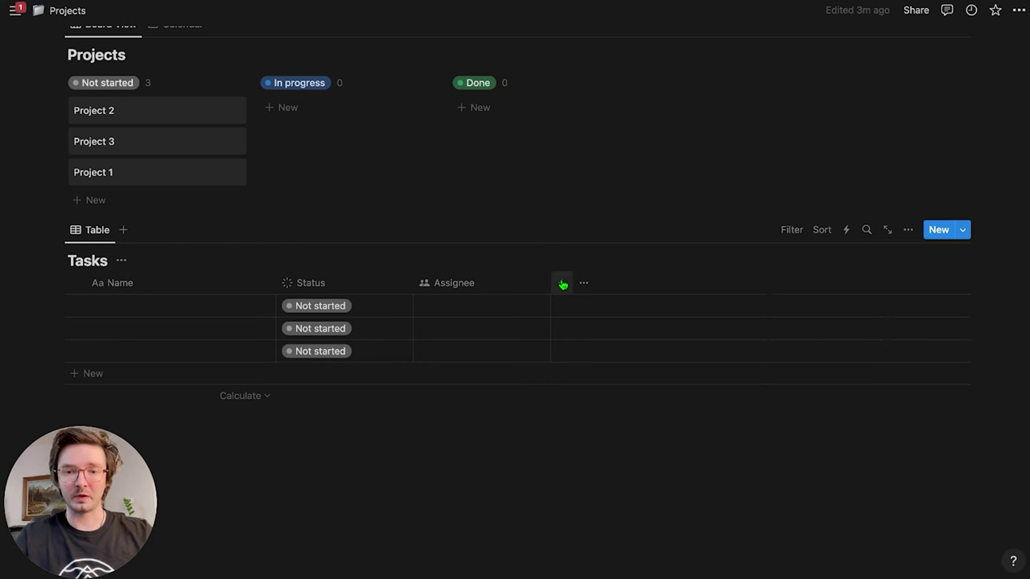
# Step: Add a Date column to Tasks named Due Date
pyautogui.click(561, 282)
pyautogui.scroll(-2, 794, 404)
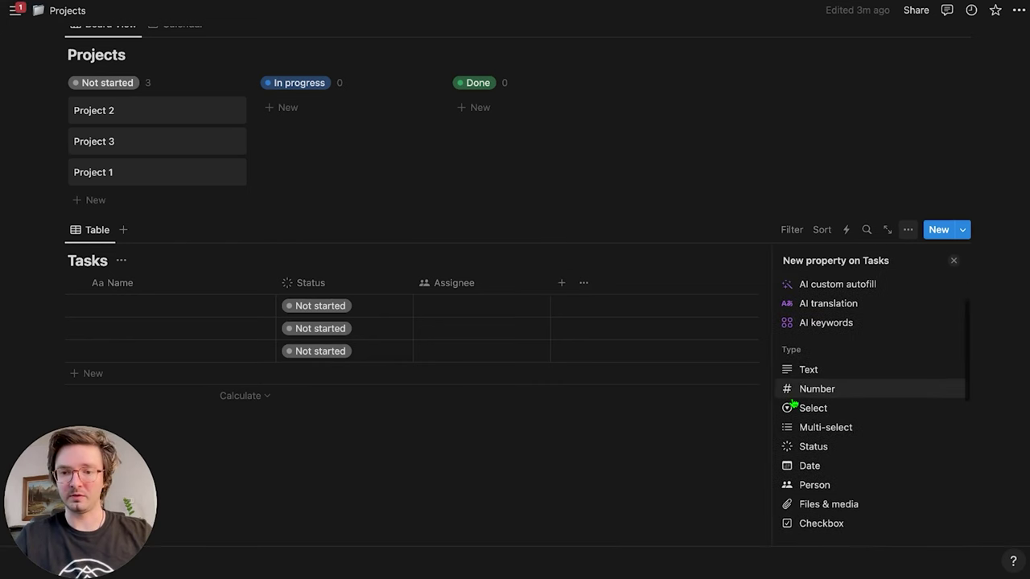
pyautogui.click(811, 467)
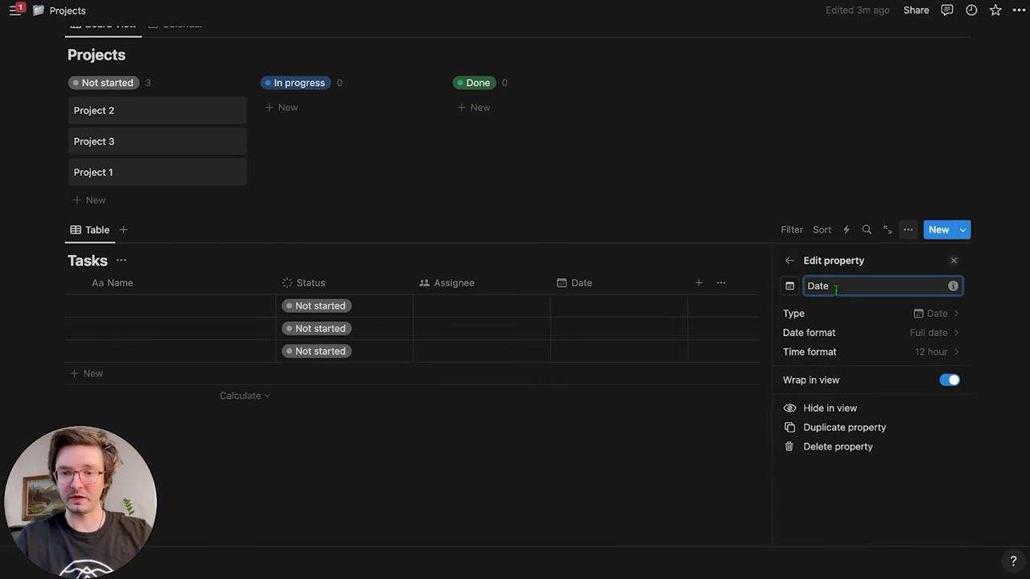
pyautogui.write('Due')
pyautogui.click(789, 261)
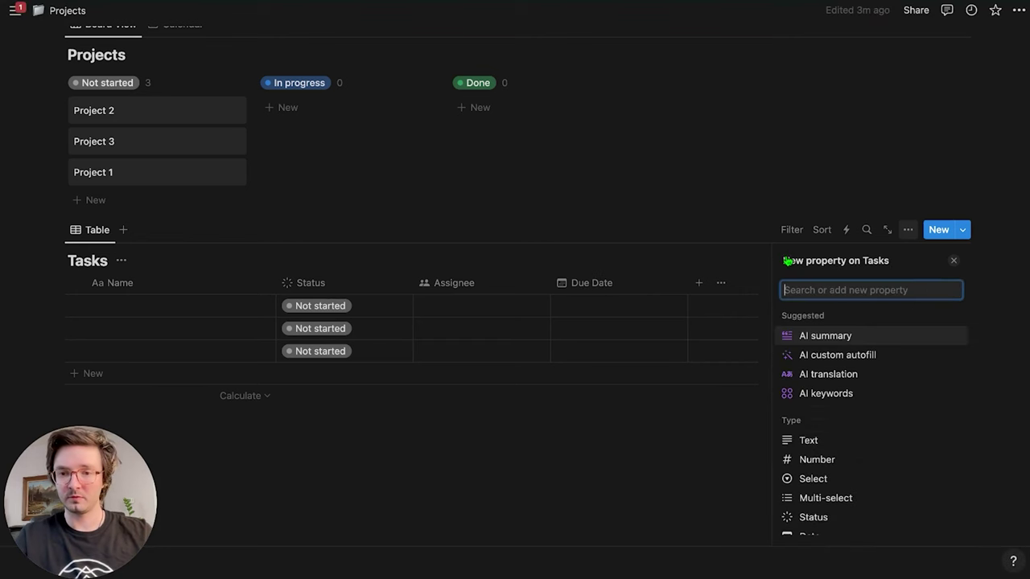
# Step: Add a Select column named Priority with options Low, Medium and High
pyautogui.scroll(-3, 821, 374)
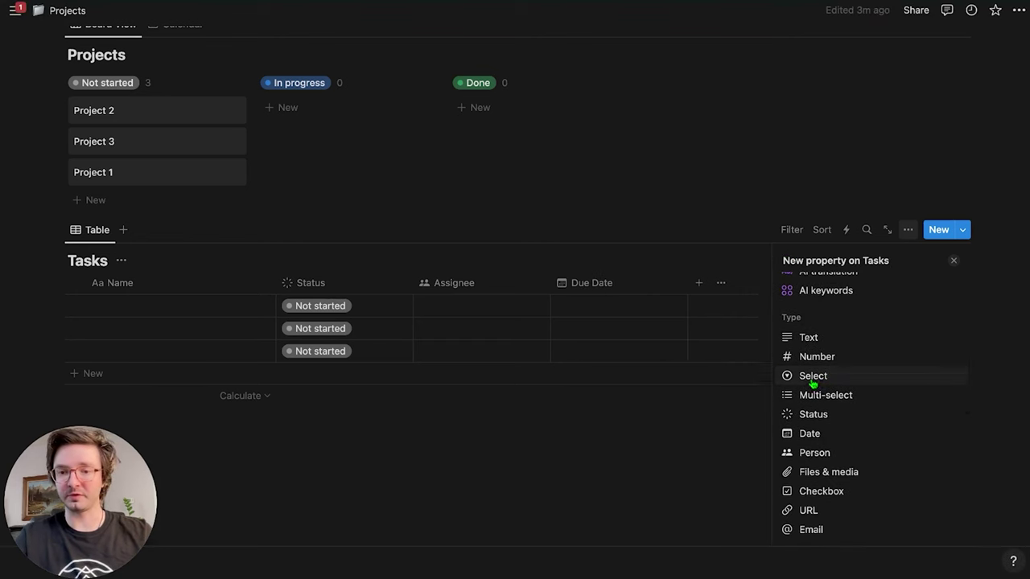
pyautogui.click(813, 378)
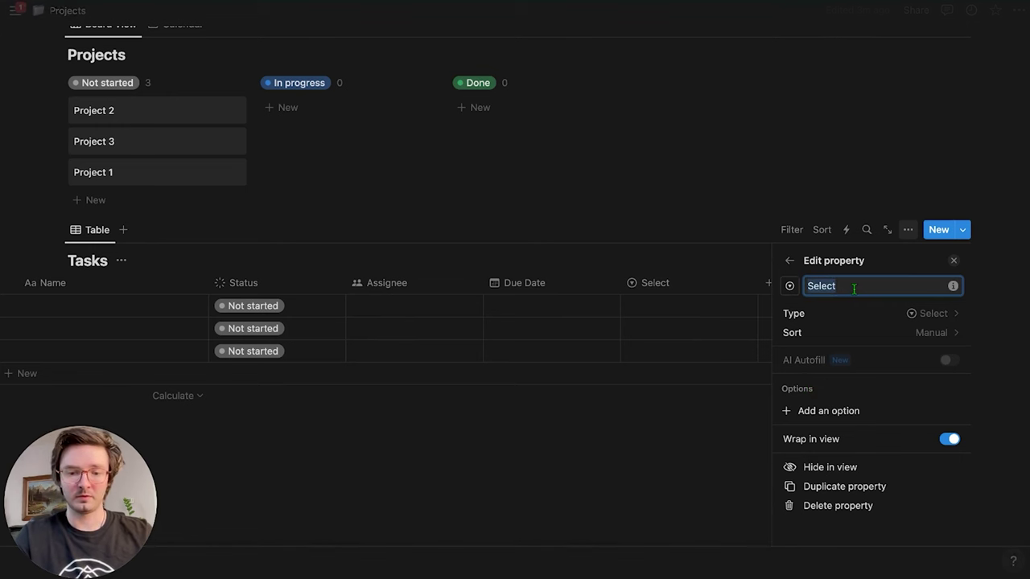
pyautogui.write('Priority')
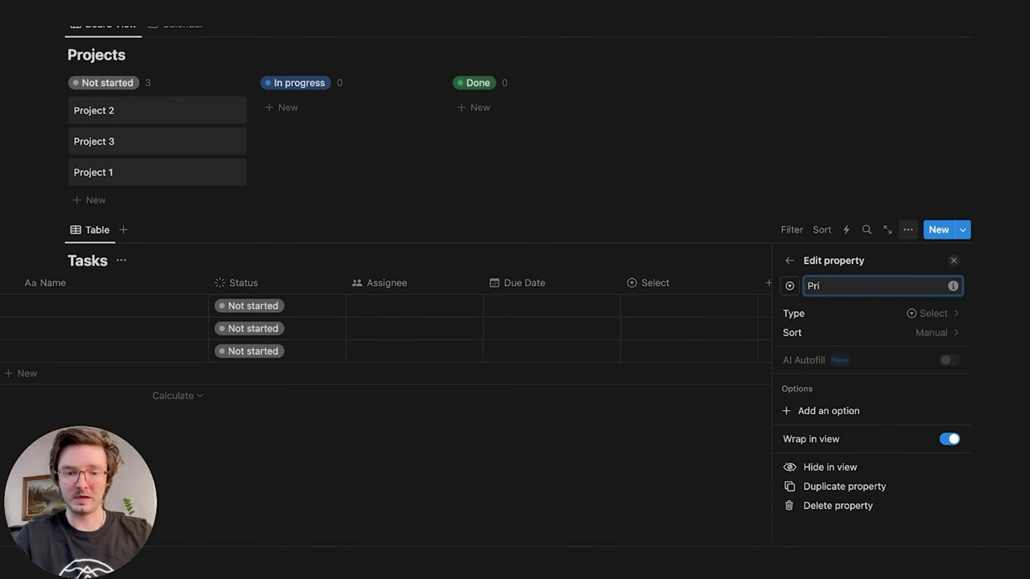
pyautogui.click(827, 411)
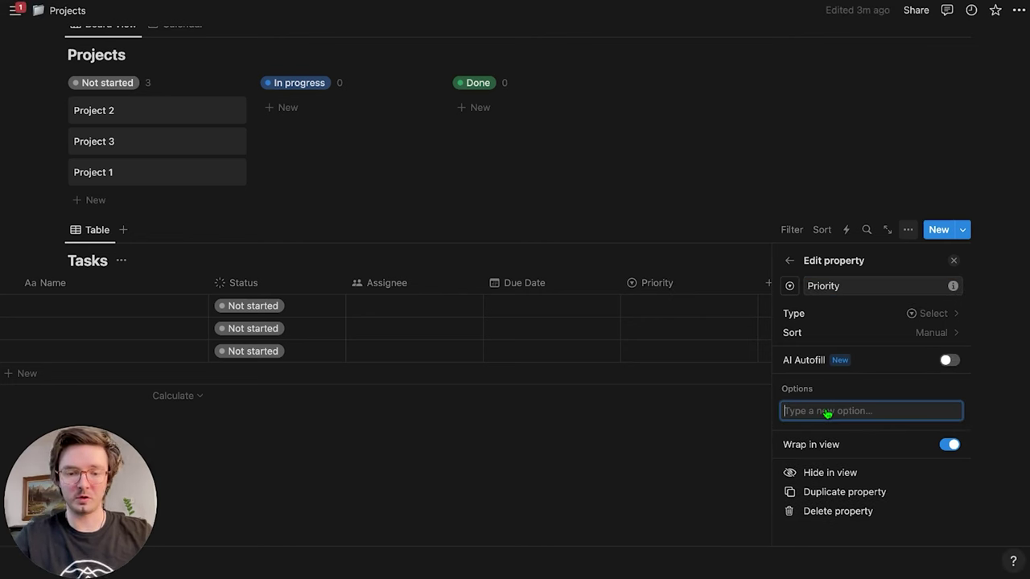
pyautogui.write('Low')
pyautogui.press('Return')
pyautogui.write('Me')
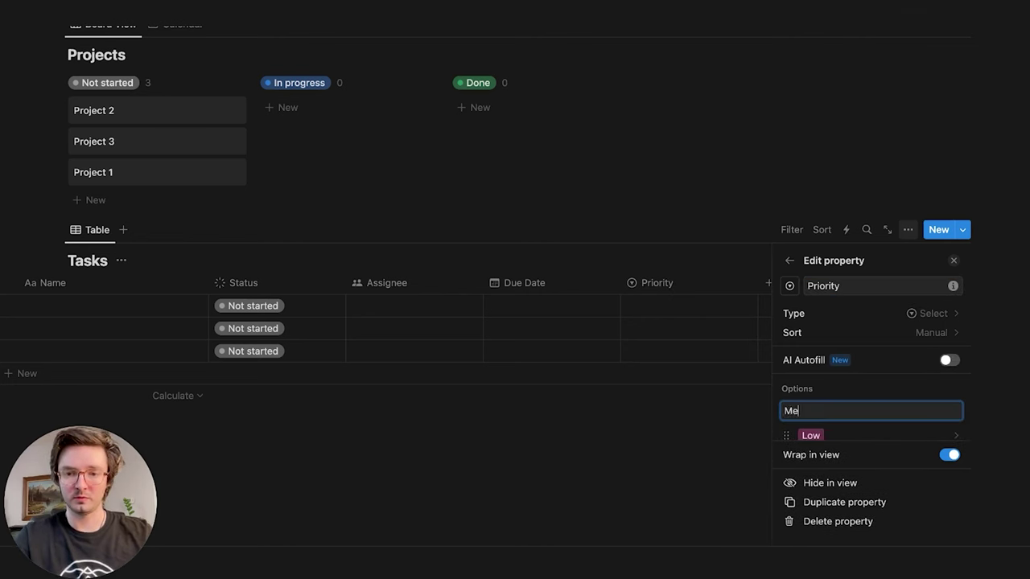
pyautogui.write('dium')
pyautogui.press('Return')
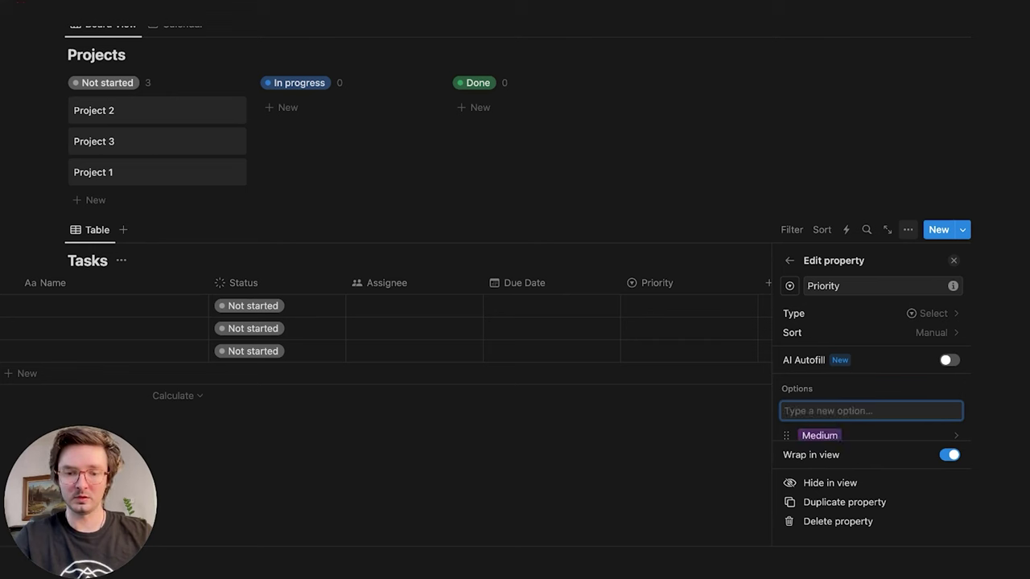
pyautogui.write('High')
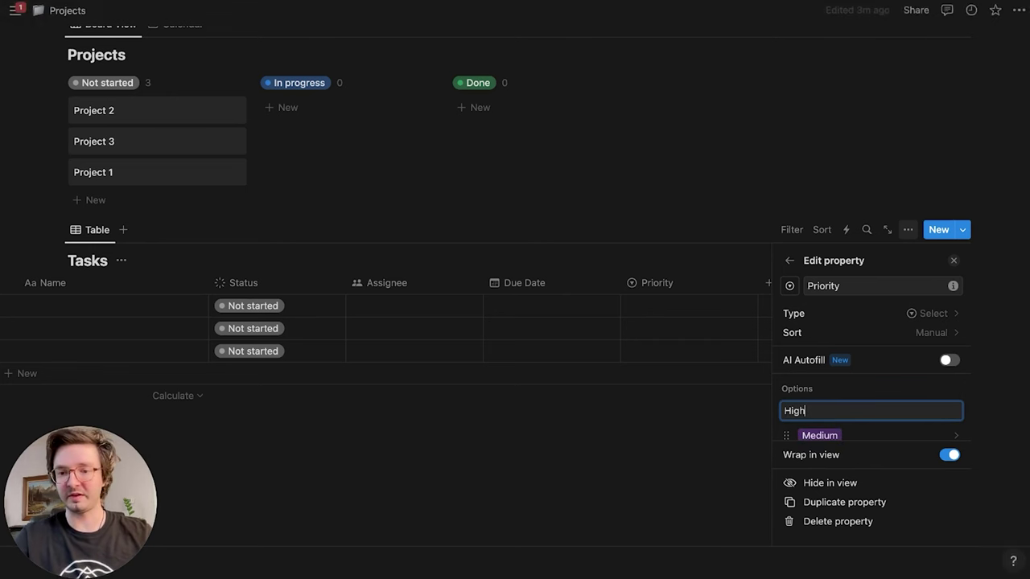
pyautogui.press('Return')
# Step: Colour the Priority options: High red, Medium blue, Low green
pyautogui.scroll(-1, 843, 418)
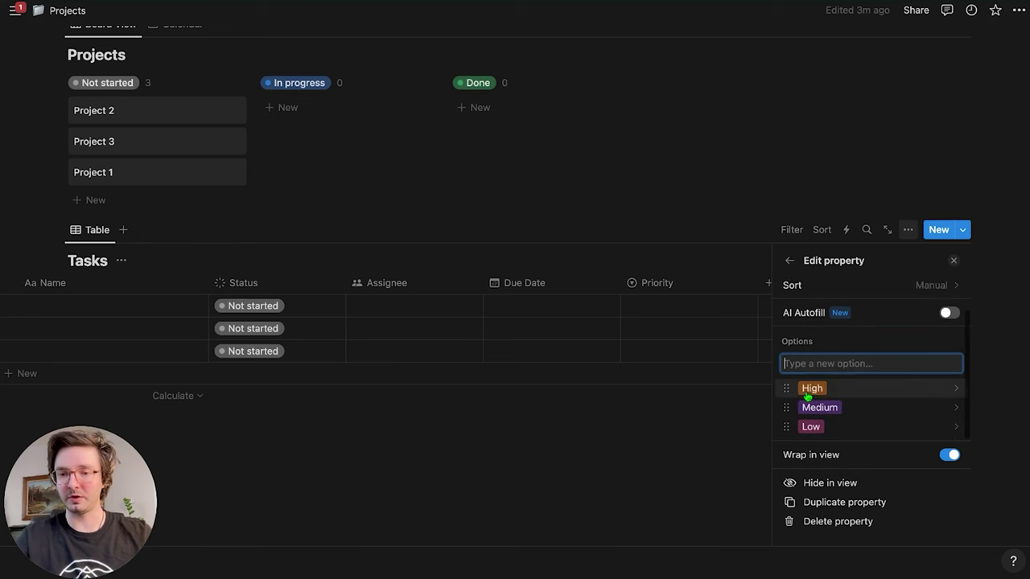
pyautogui.click(854, 391)
pyautogui.click(855, 365)
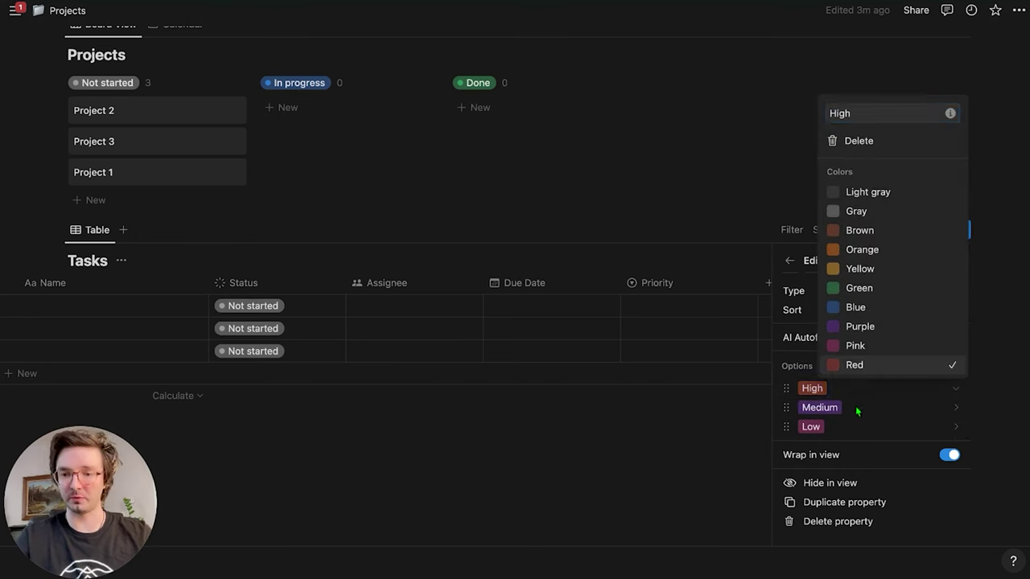
pyautogui.click(856, 406)
pyautogui.click(855, 406)
pyautogui.click(877, 326)
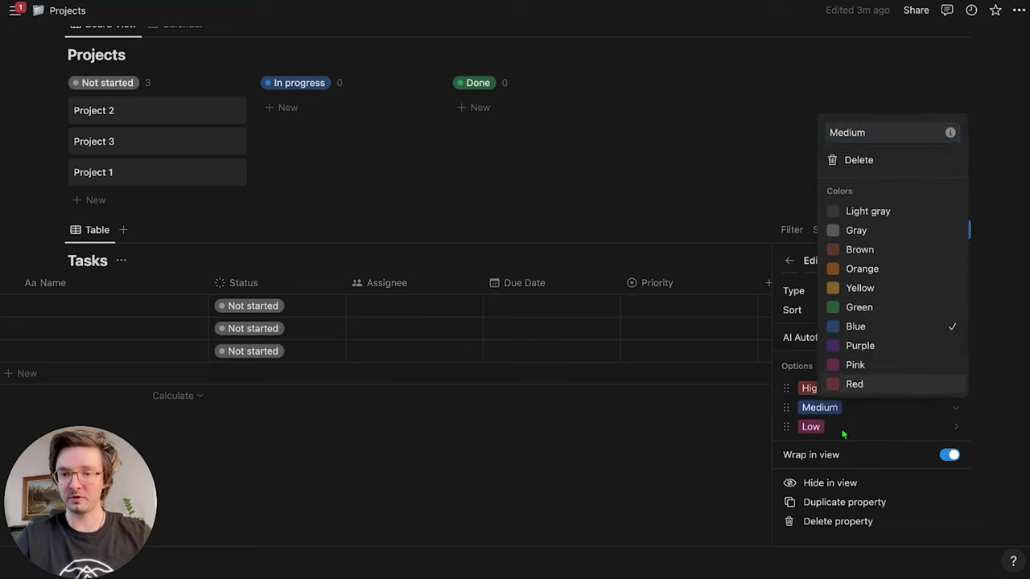
pyautogui.click(846, 430)
pyautogui.click(846, 430)
pyautogui.click(888, 328)
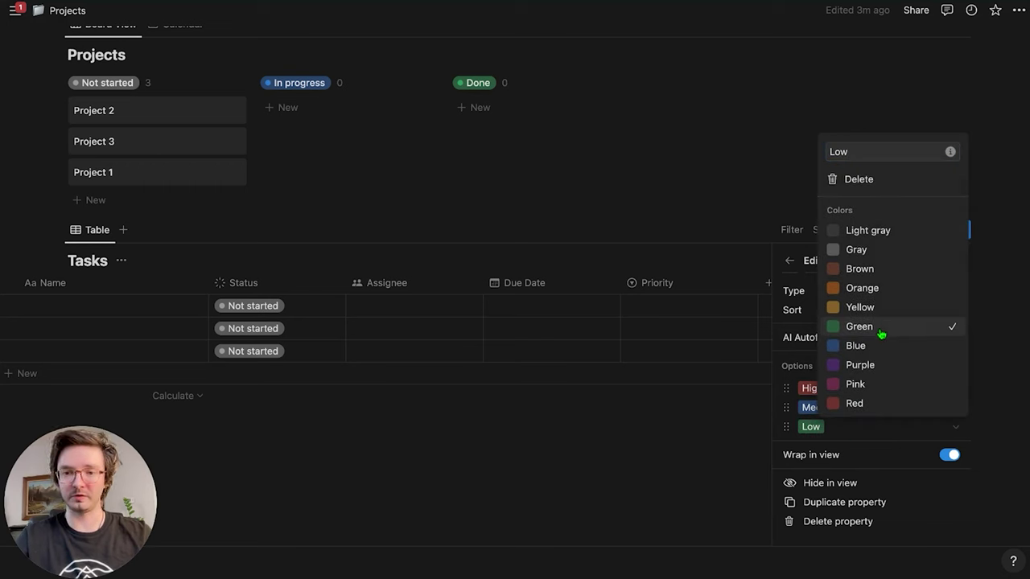
pyautogui.click(746, 330)
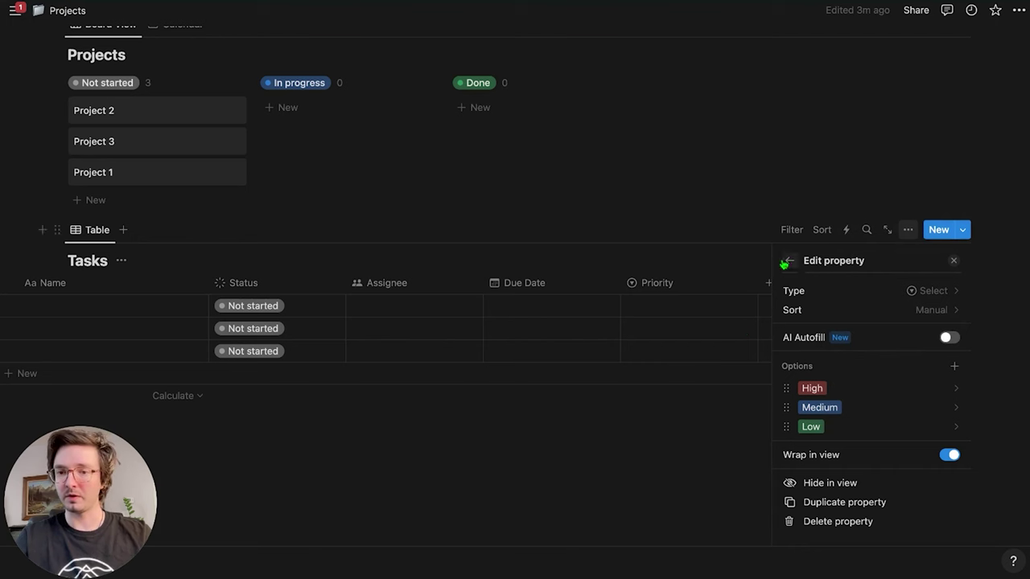
pyautogui.click(789, 261)
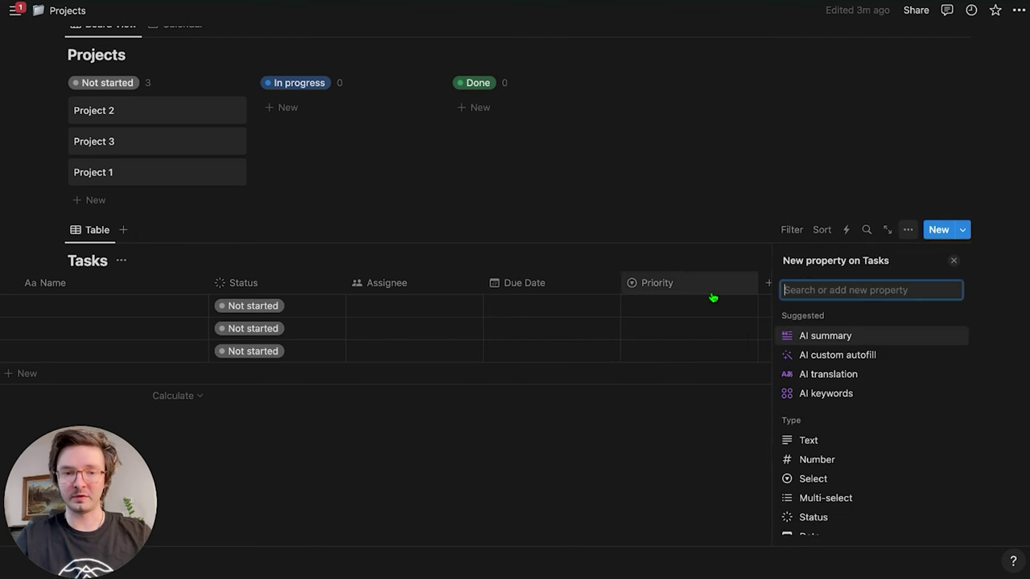
# Step: Add a Project relation to the Projects database, also shown on Projects as Tasks
pyautogui.hscroll(2, 713, 298)
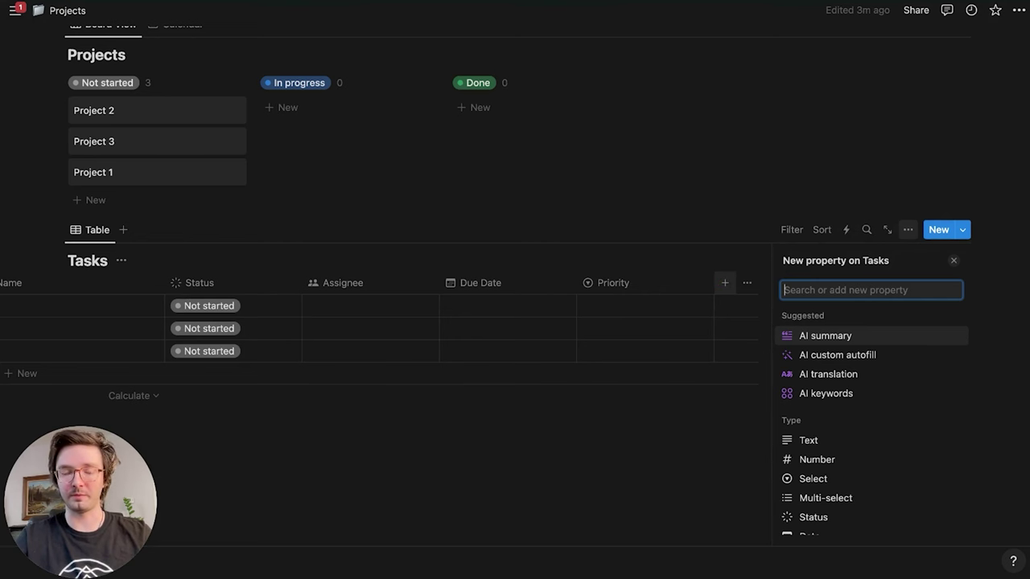
pyautogui.press('Escape')
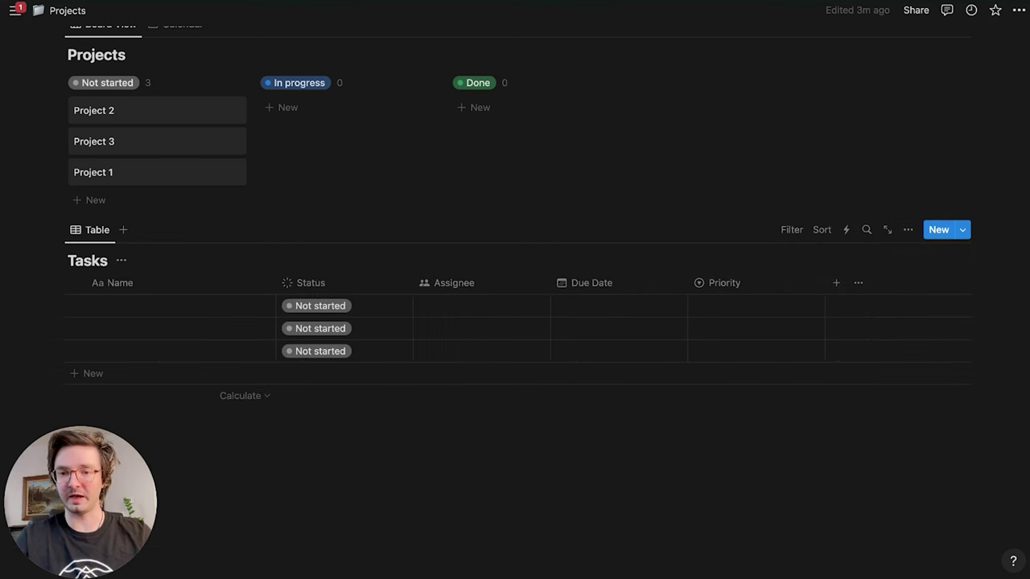
pyautogui.click(837, 283)
pyautogui.scroll(-5, 831, 391)
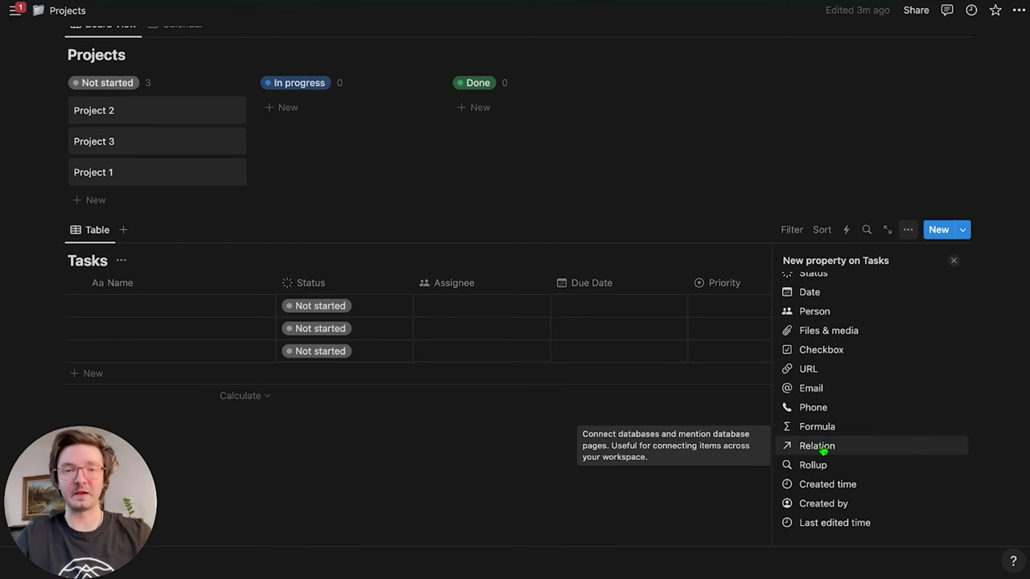
pyautogui.click(824, 449)
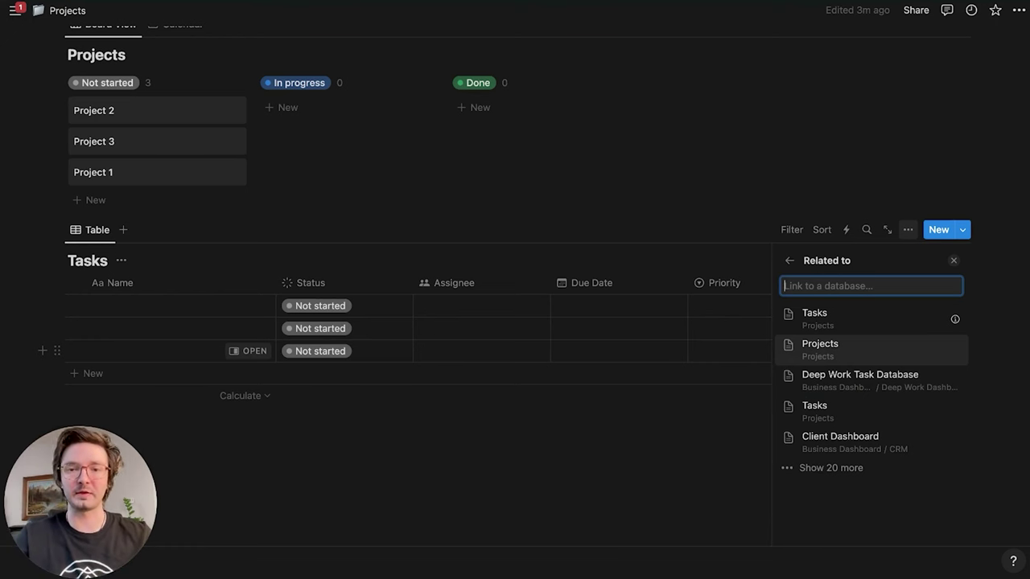
pyautogui.click(820, 348)
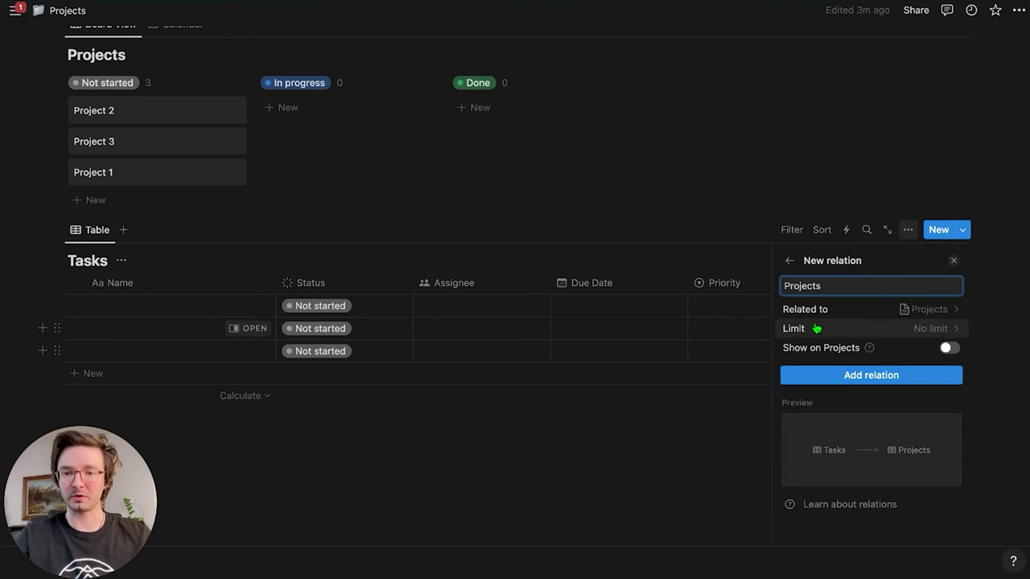
pyautogui.press('BackSpace')
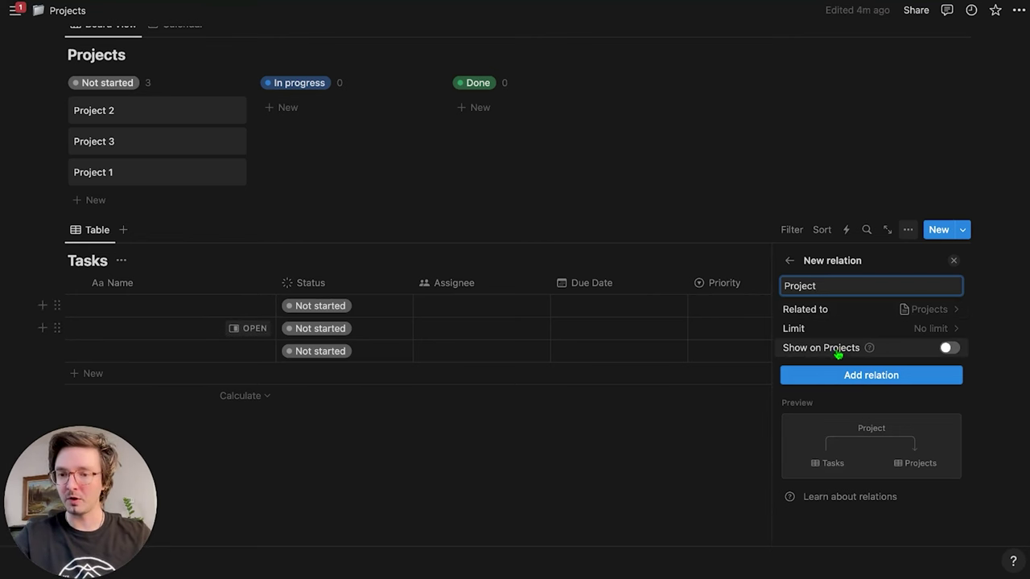
pyautogui.click(948, 348)
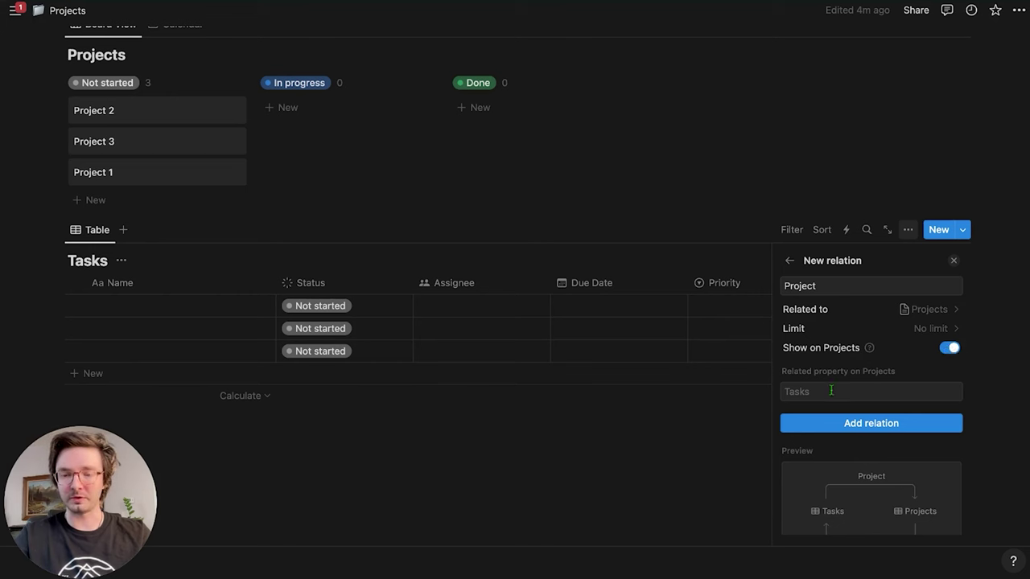
pyautogui.scroll(-3, 832, 391)
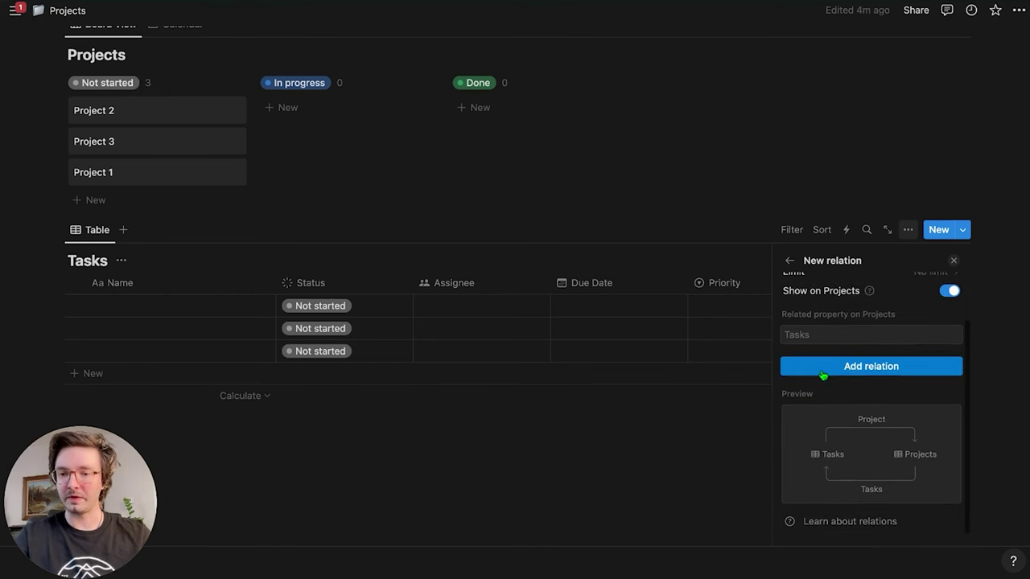
pyautogui.click(853, 368)
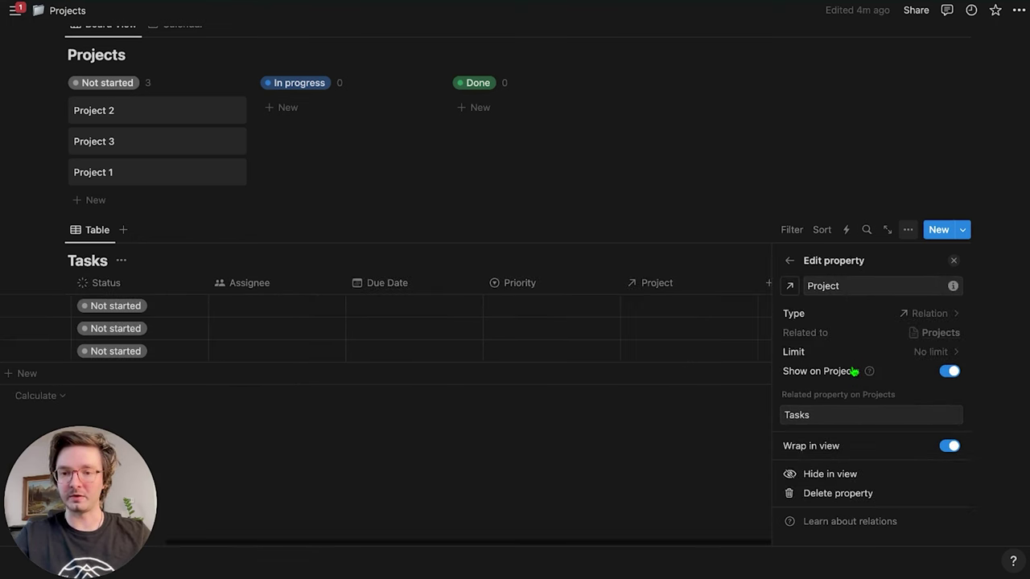
# Step: Give the Project property a folder icon
pyautogui.click(791, 288)
pyautogui.click(735, 397)
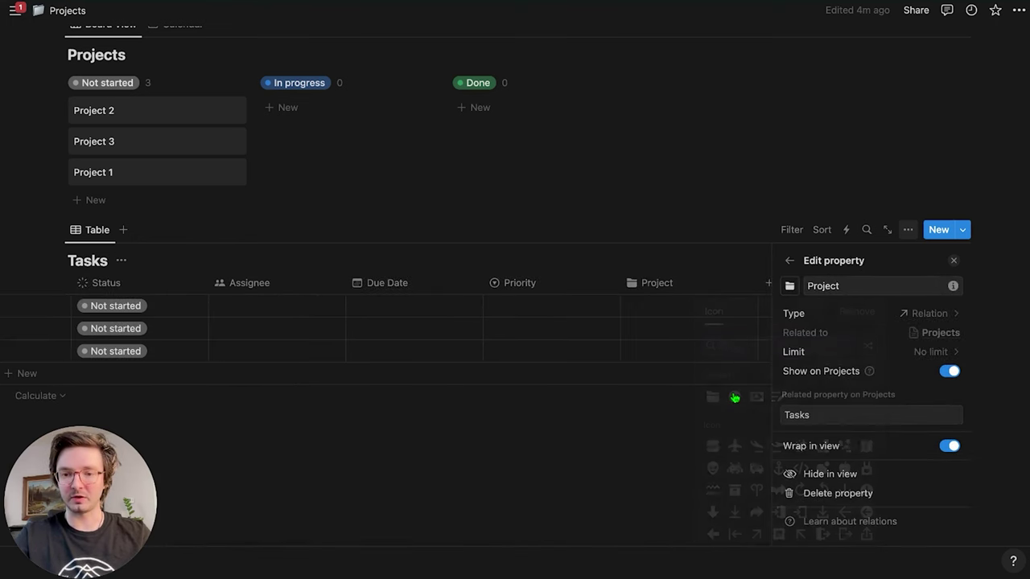
pyautogui.click(790, 261)
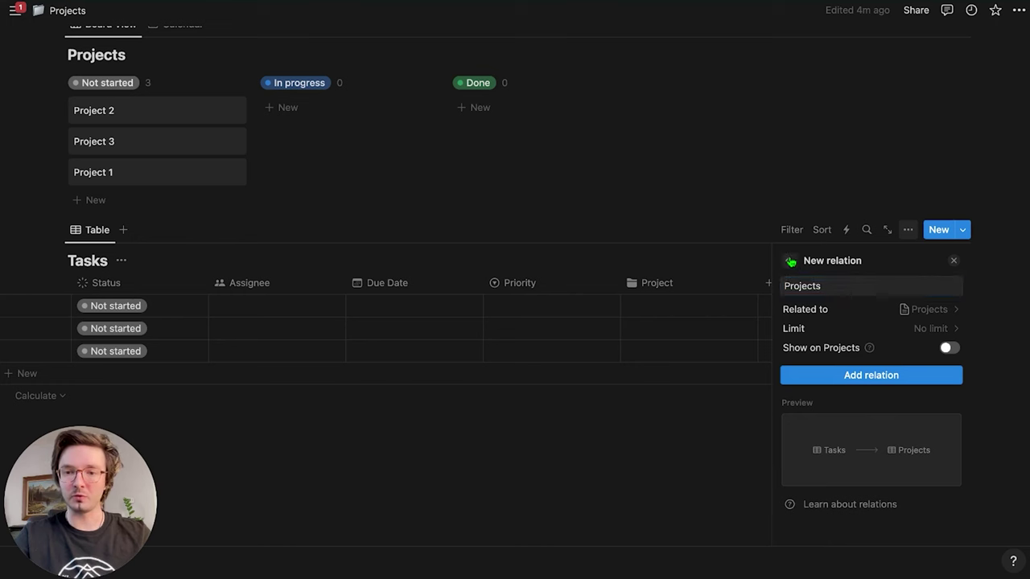
pyautogui.click(791, 262)
# Step: Link the first task to Project 1 and open the Project 1 page
pyautogui.click(696, 313)
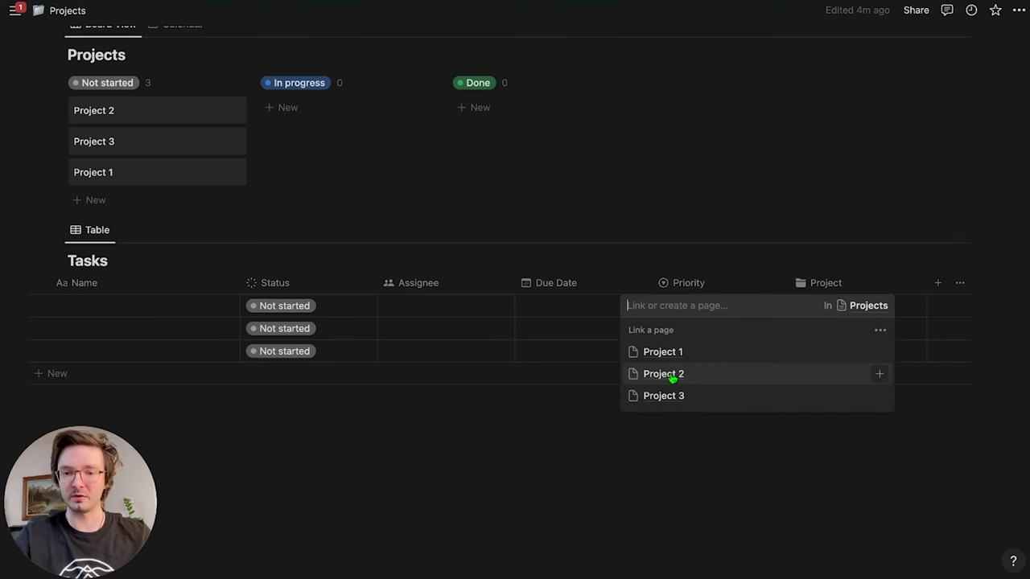
pyautogui.click(668, 352)
pyautogui.press('Escape')
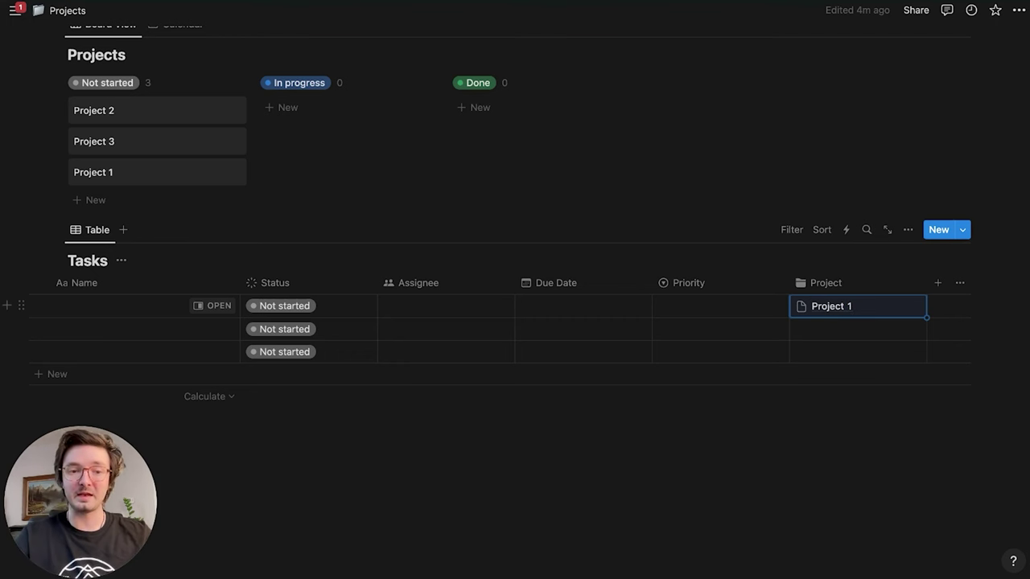
pyautogui.click(138, 173)
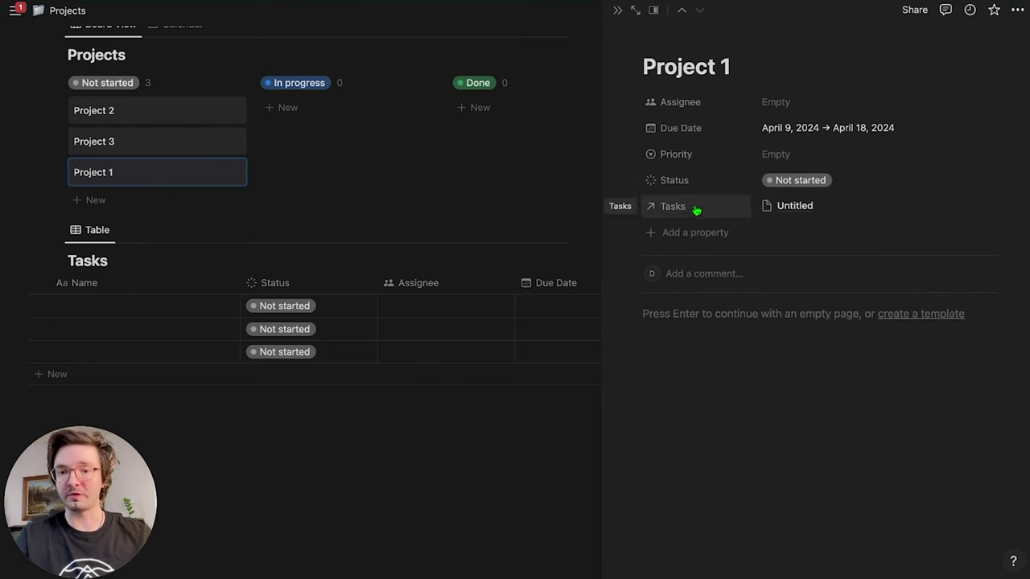
# Step: Name the first task 'Task 1'
pyautogui.click(153, 308)
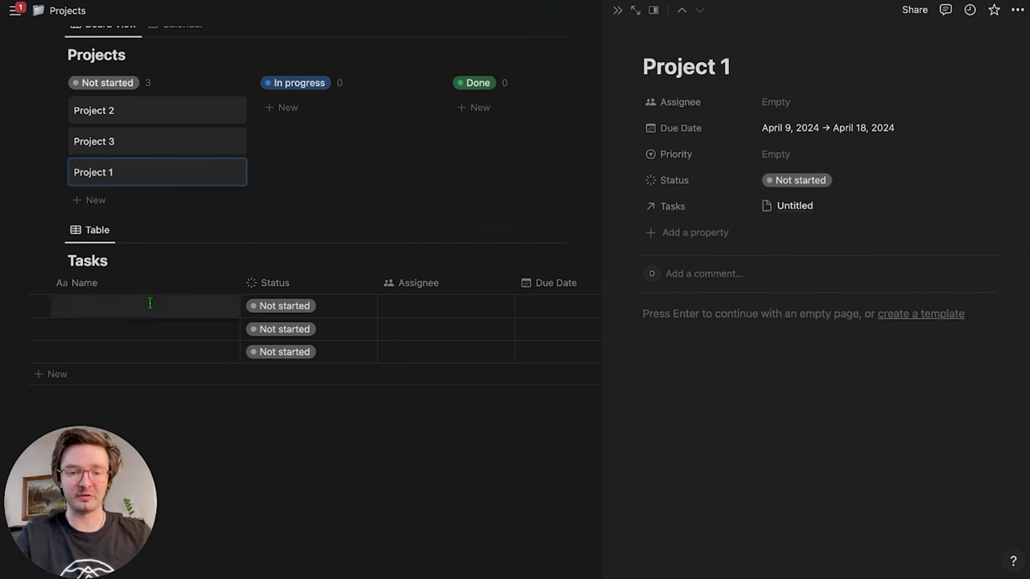
pyautogui.write('Task 1')
pyautogui.press('Return')
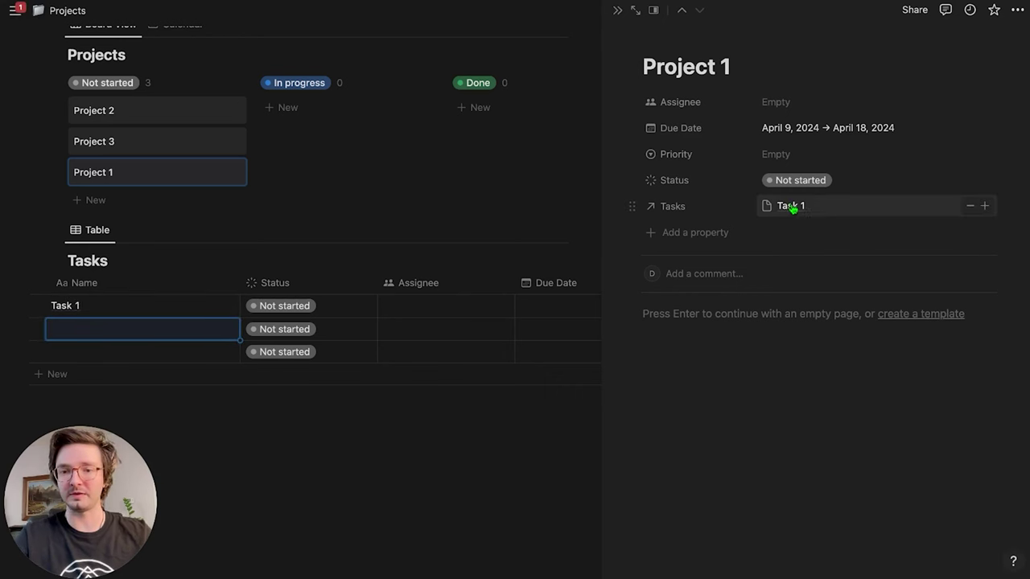
# Step: Set a check-mark icon on Project 1's Tasks relation property and close the side view
pyautogui.click(681, 207)
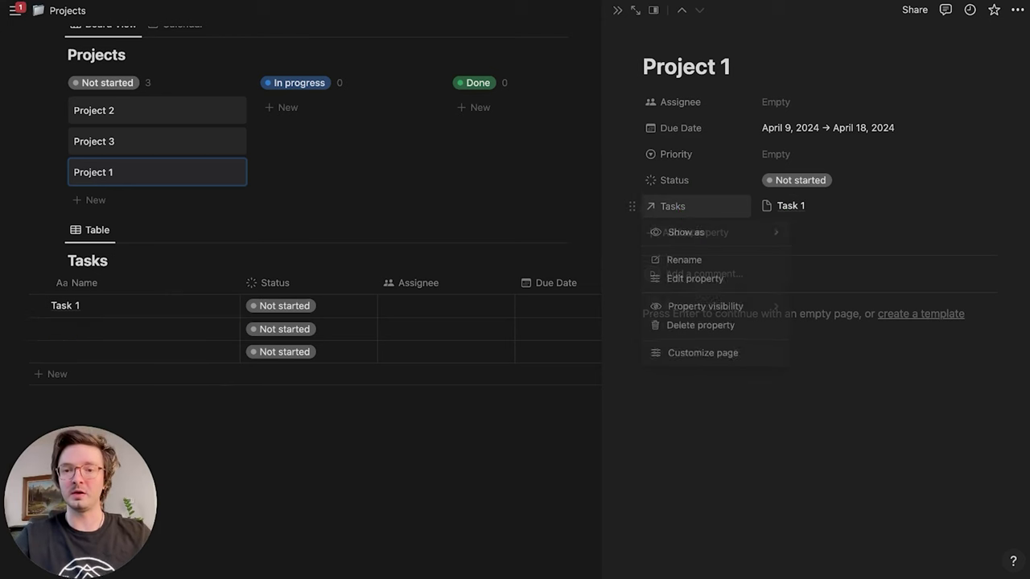
pyautogui.click(685, 282)
pyautogui.click(660, 237)
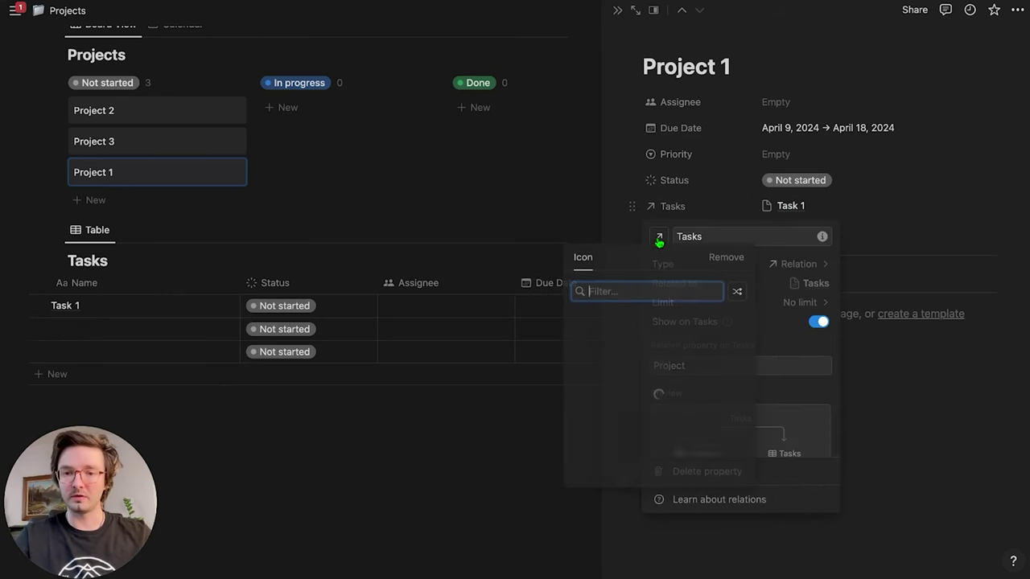
pyautogui.click(603, 343)
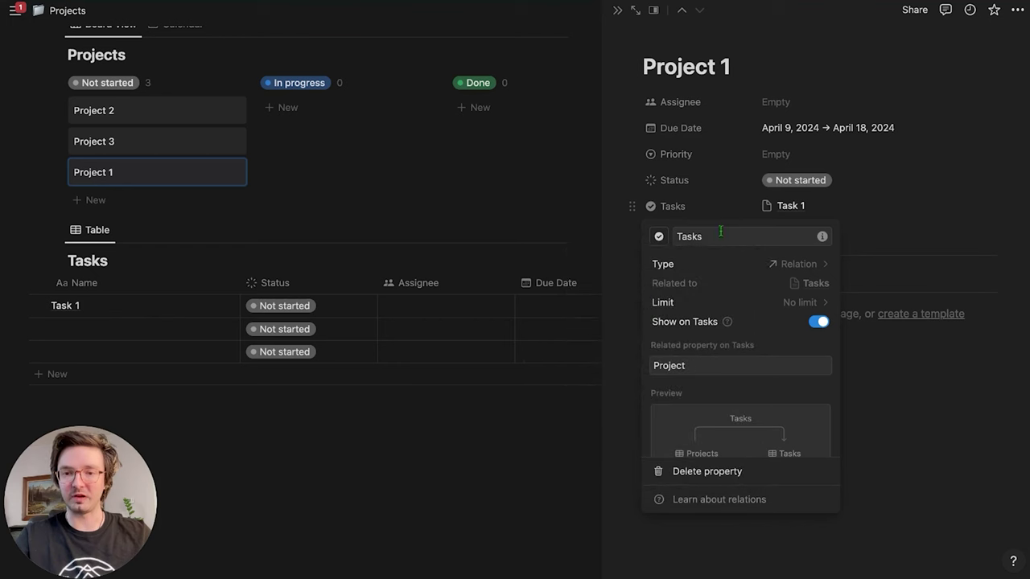
pyautogui.click(635, 213)
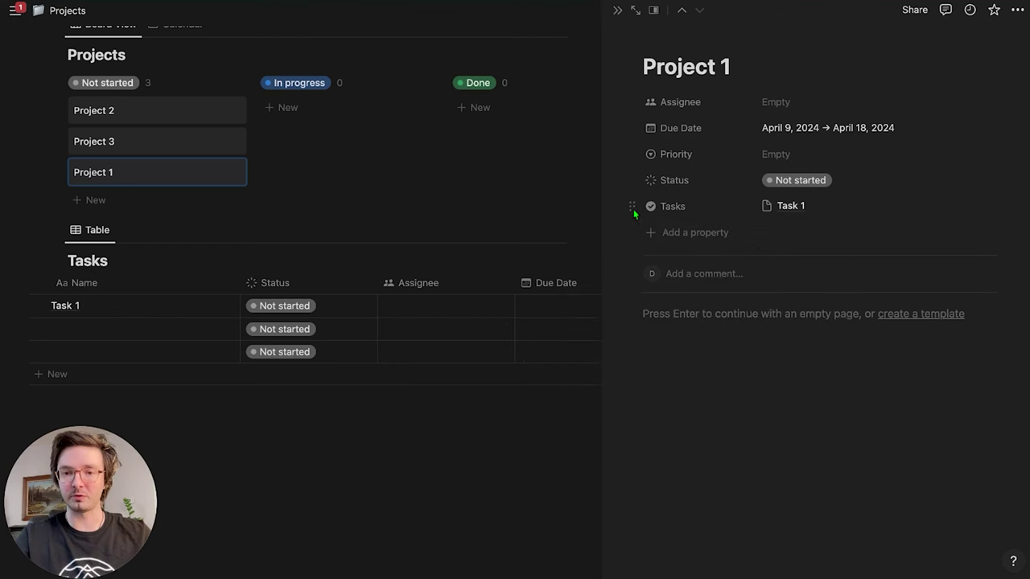
pyautogui.click(676, 207)
pyautogui.click(682, 281)
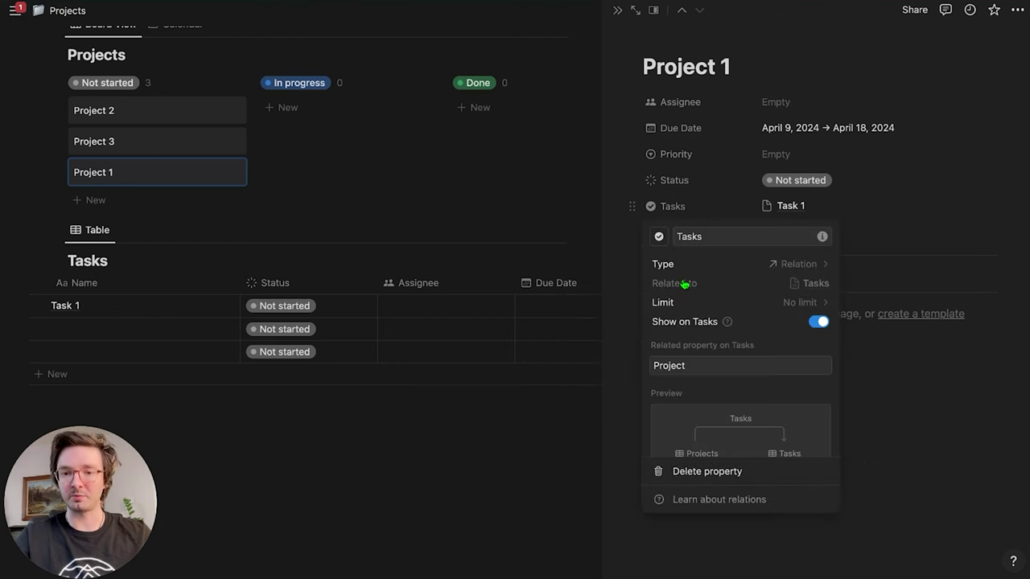
pyautogui.click(659, 239)
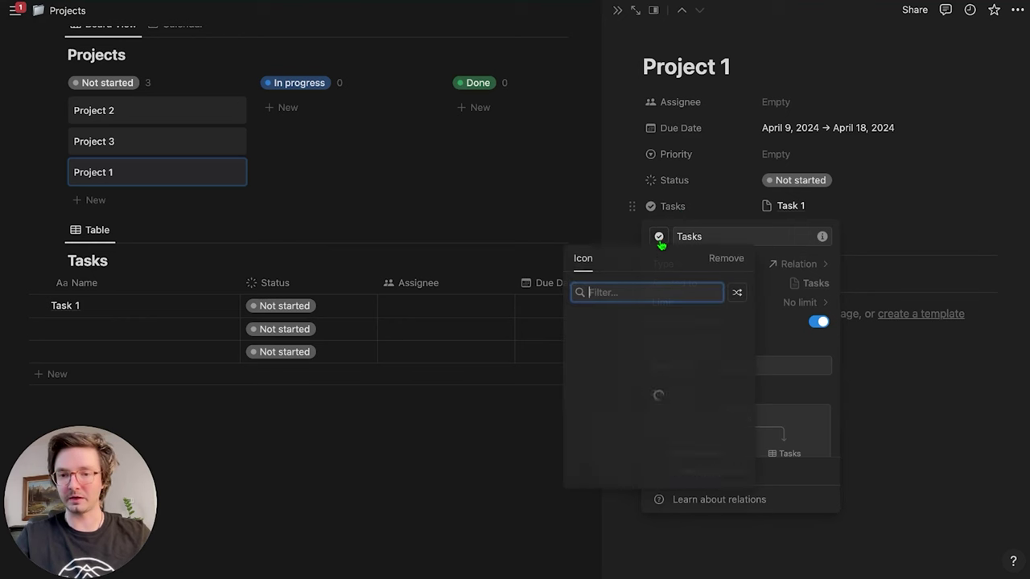
pyautogui.click(654, 231)
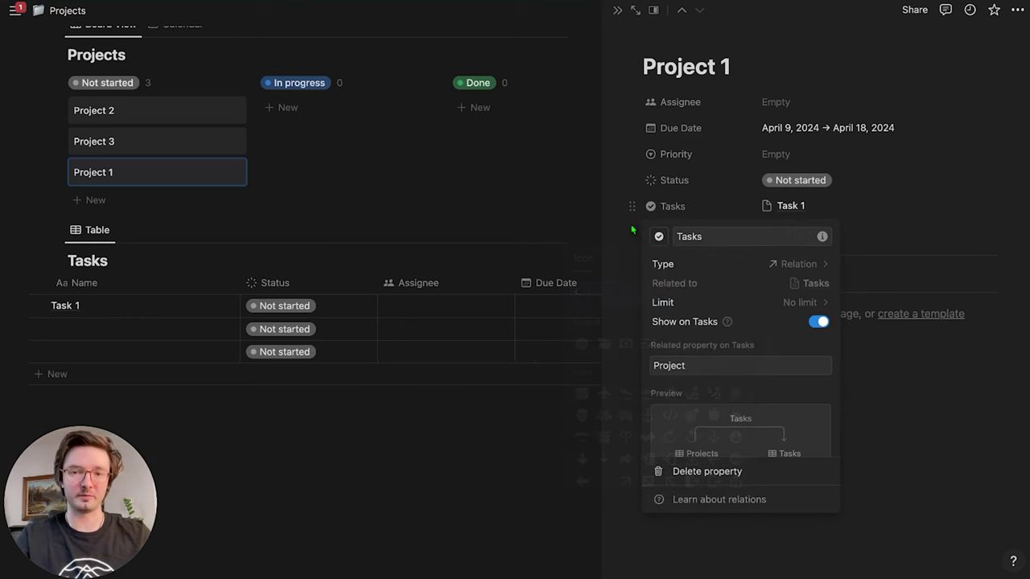
pyautogui.click(617, 11)
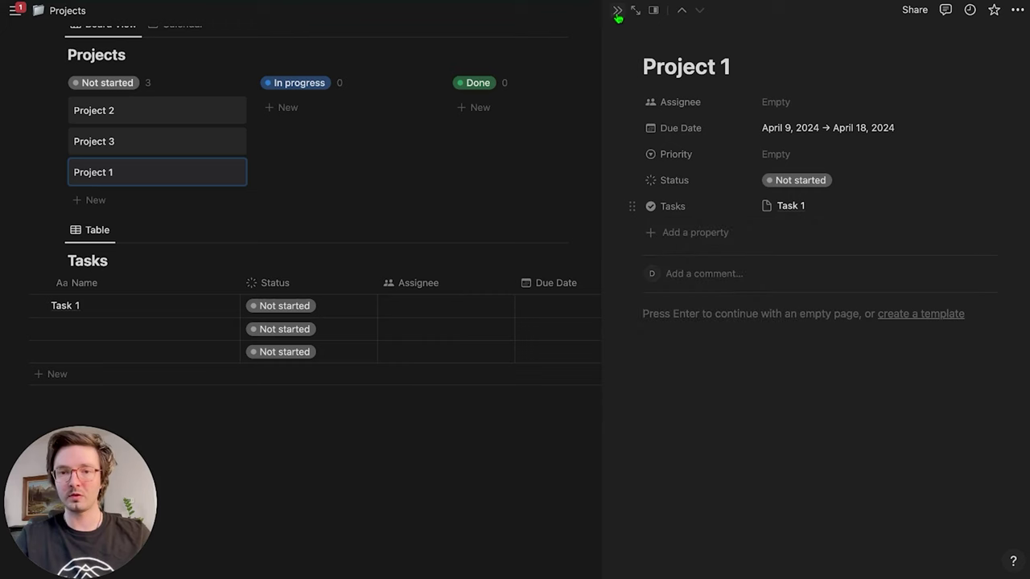
pyautogui.click(617, 11)
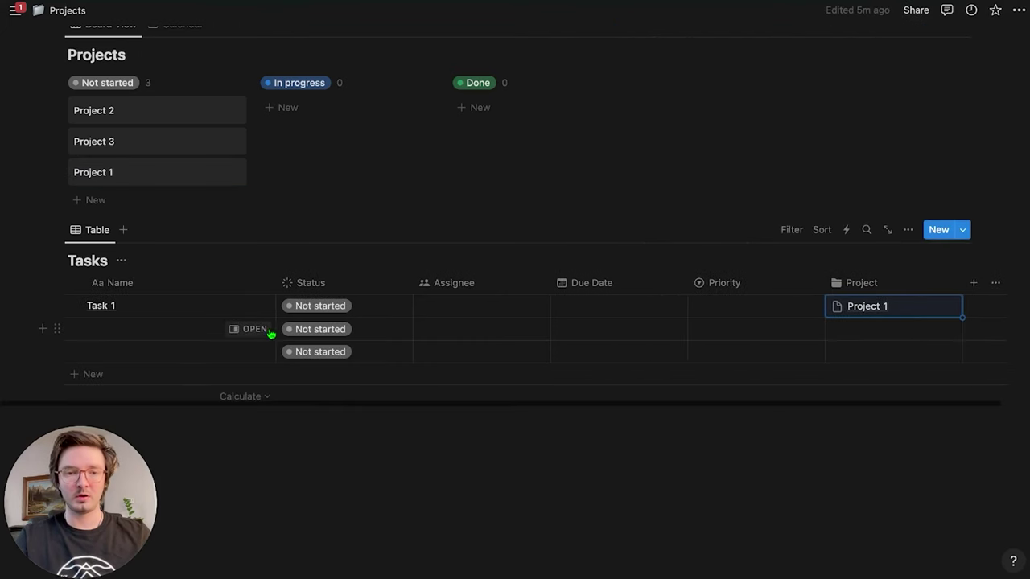
# Step: Drag the Project column to sit directly after Name in the Tasks table
pyautogui.moveTo(876, 291); pyautogui.dragTo(478, 291)
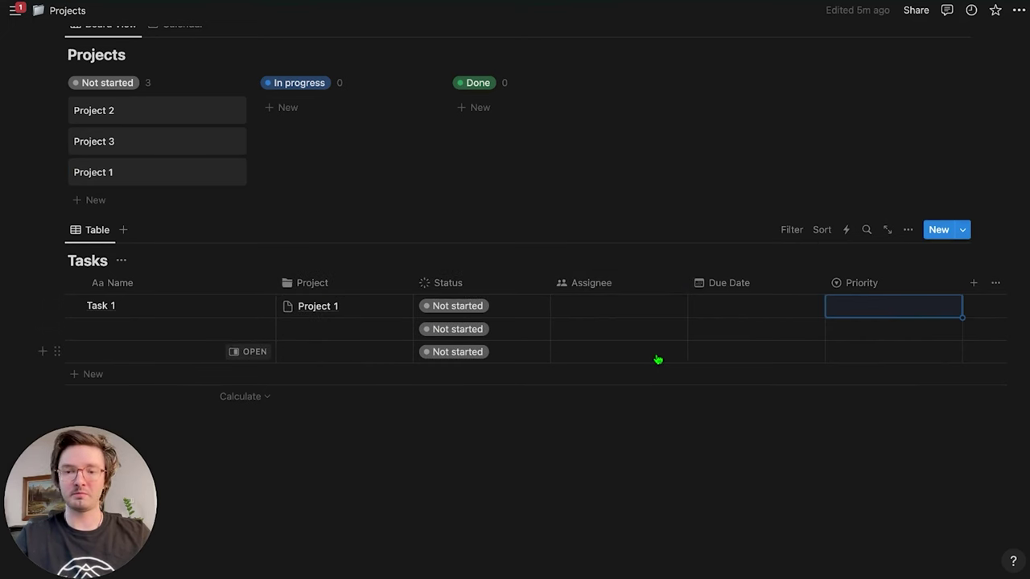
pyautogui.scroll(2, 658, 360)
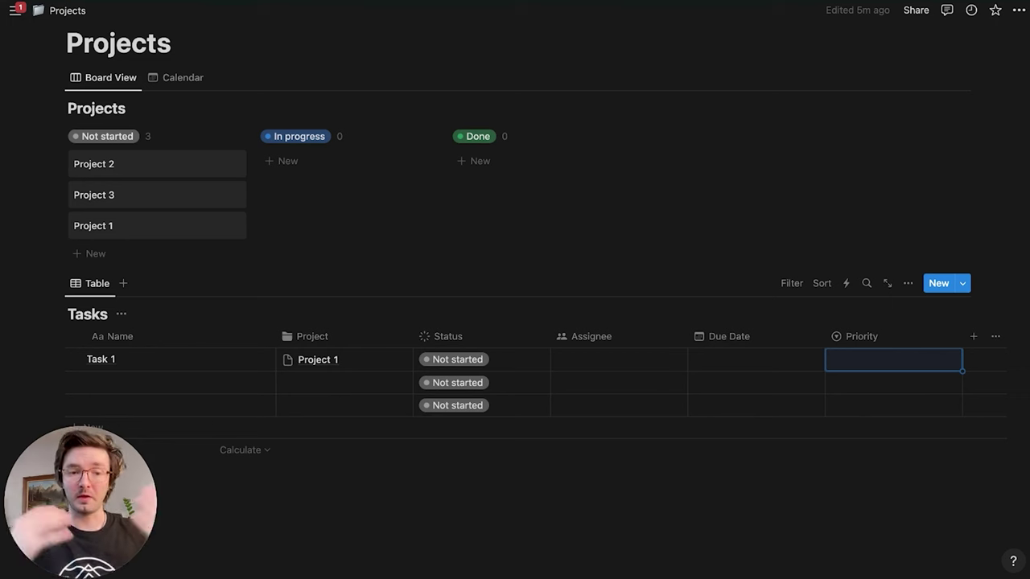